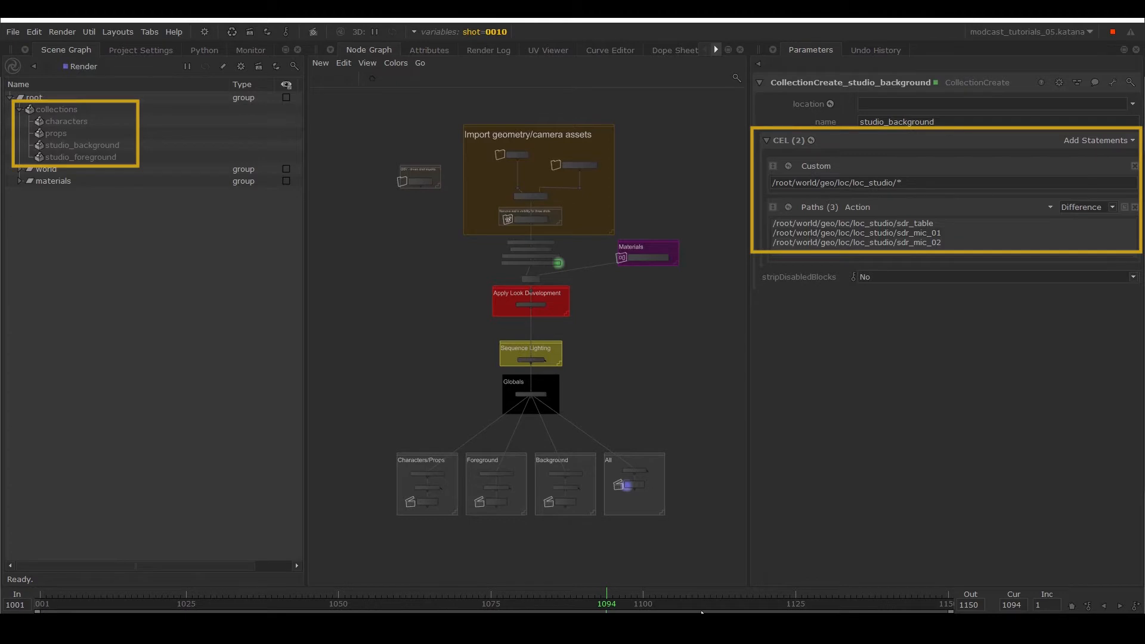
{"action": "scroll", "coordinate": [534, 555], "scroll_direction": "up", "scroll_amount": 2}
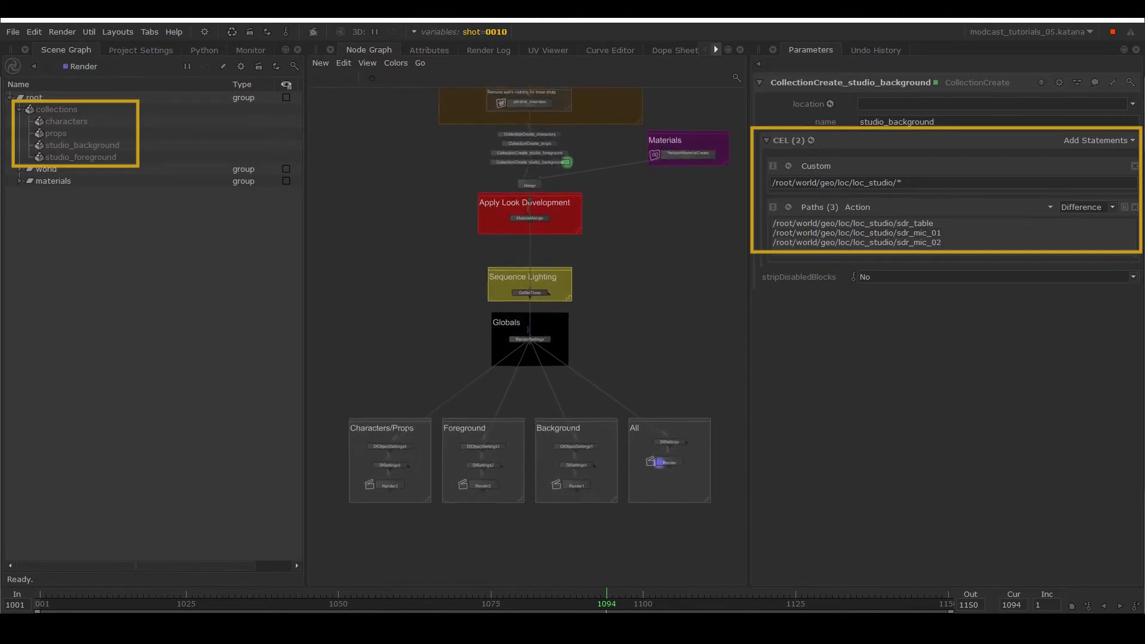
{"action": "scroll", "coordinate": [539, 555], "scroll_direction": "up", "scroll_amount": 1}
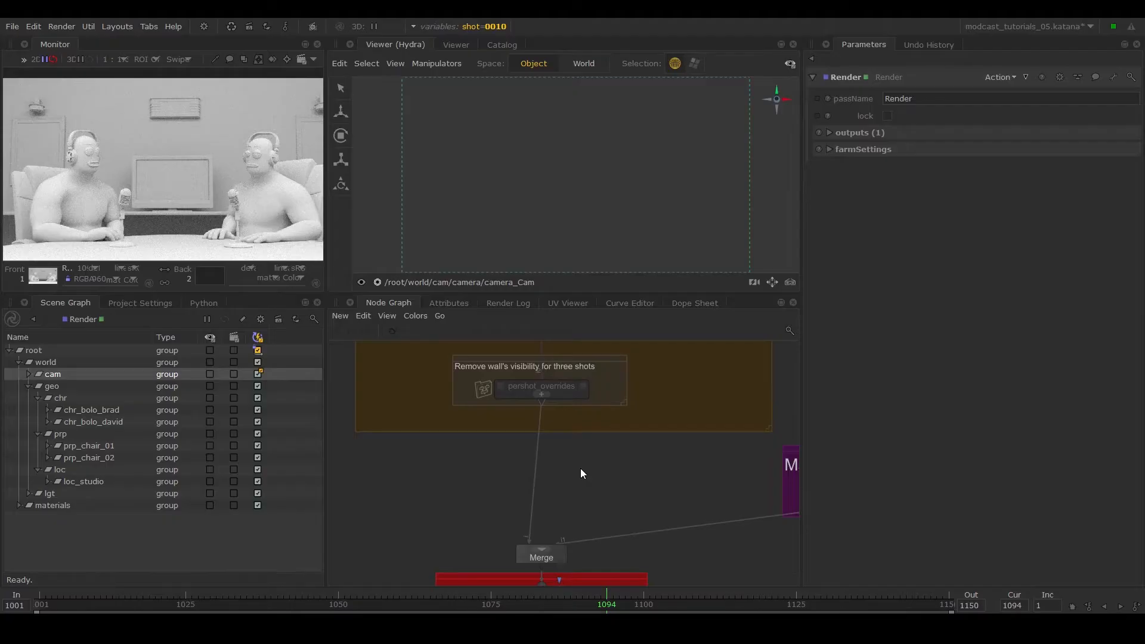
Insert a CollectionCreate node on the connection between the pershot_overrides node and the Merge node.
{"action": "key", "text": "Tab"}
{"action": "type", "text": "l"}
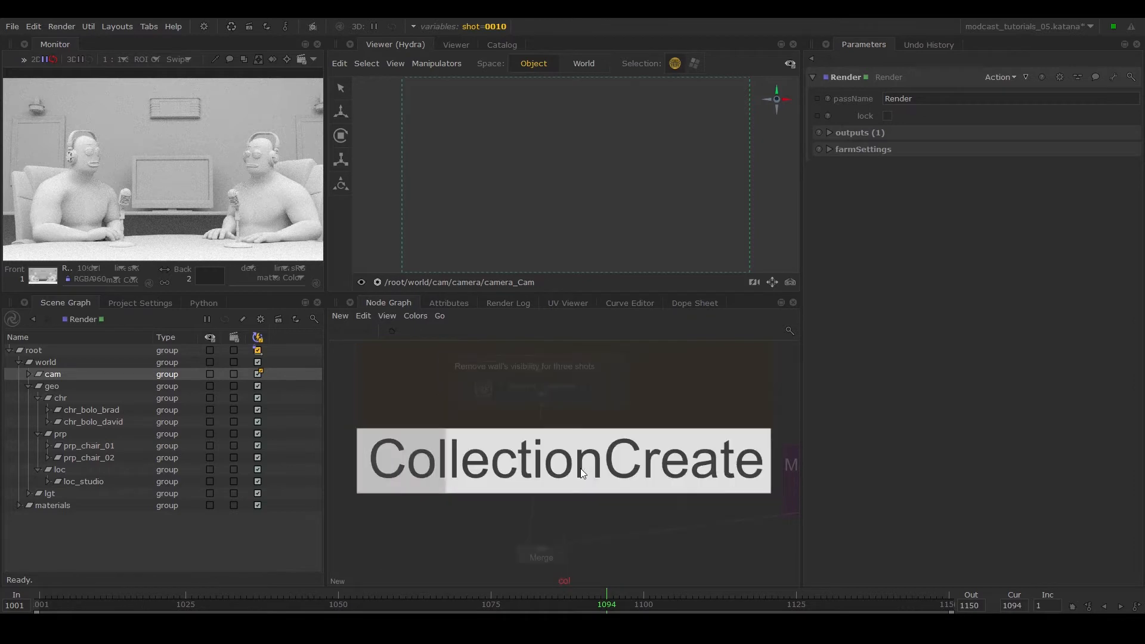
{"action": "key", "text": "Return"}
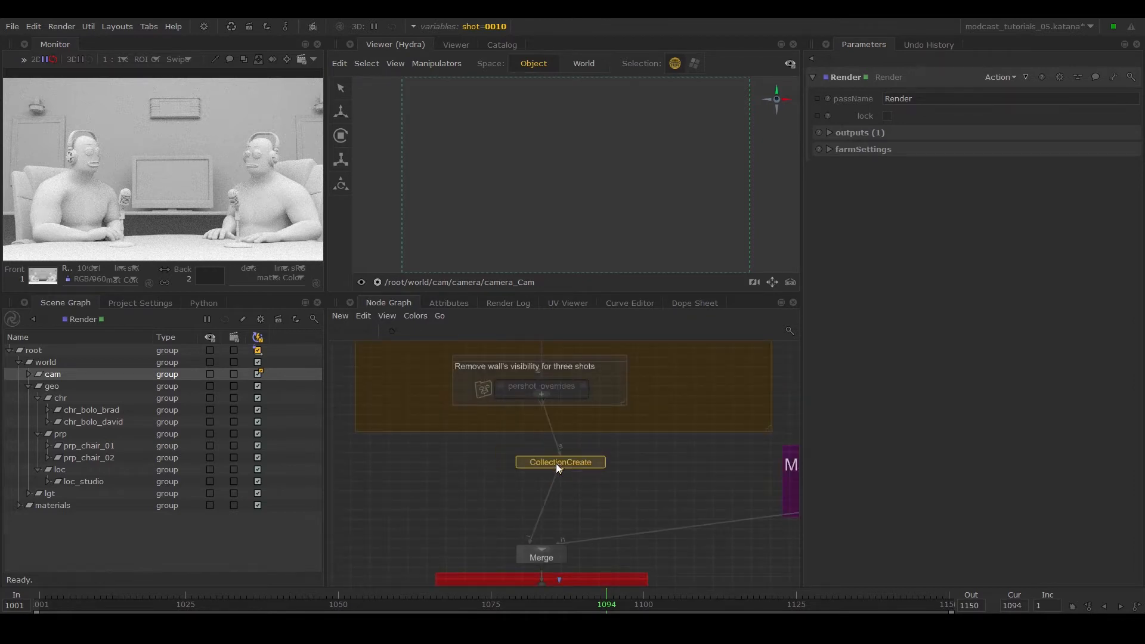
{"action": "left_click", "coordinate": [546, 471]}
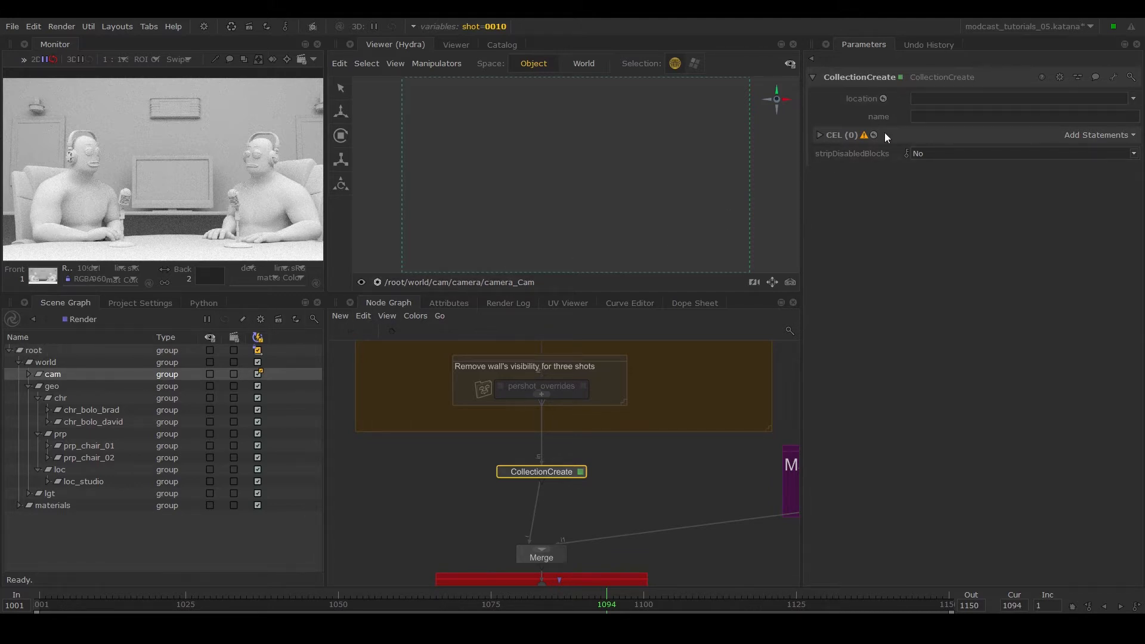
Name the new collection "characters" and expand the collections location in the scene graph.
{"action": "left_click", "coordinate": [925, 120]}
{"action": "type", "text": "charac"}
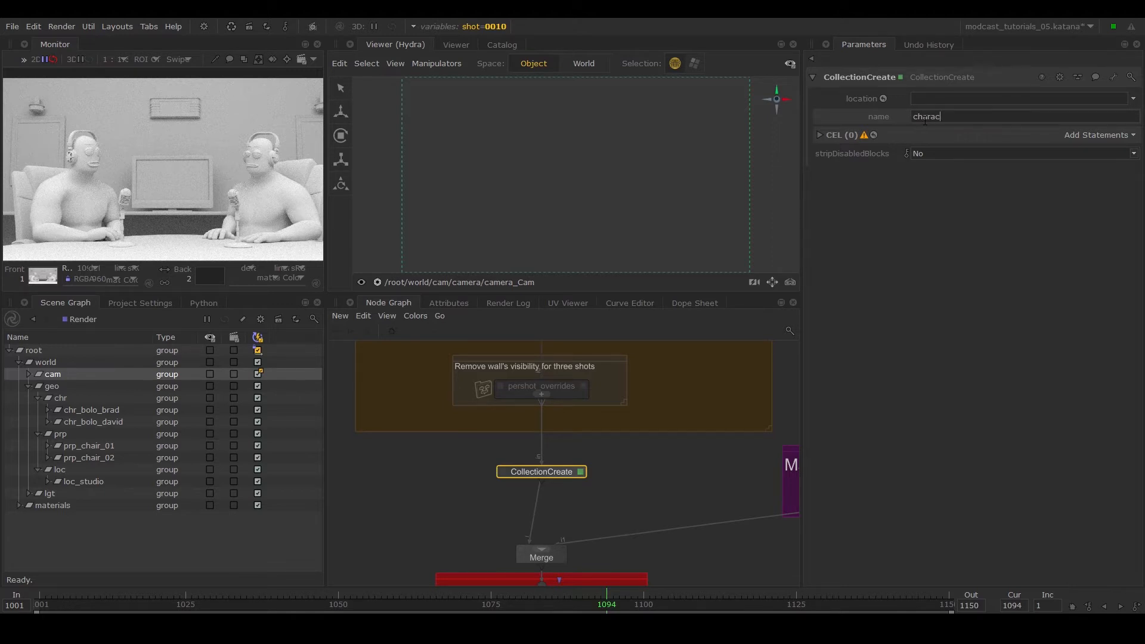
{"action": "type", "text": "ters"}
{"action": "key", "text": "Return"}
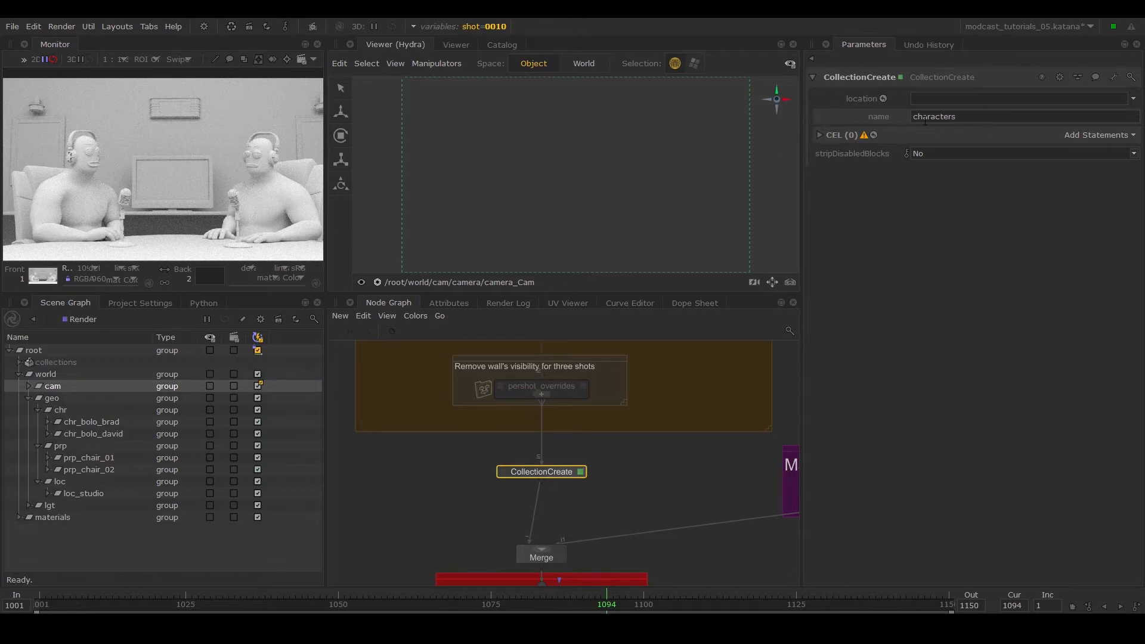
{"action": "left_click", "coordinate": [19, 363]}
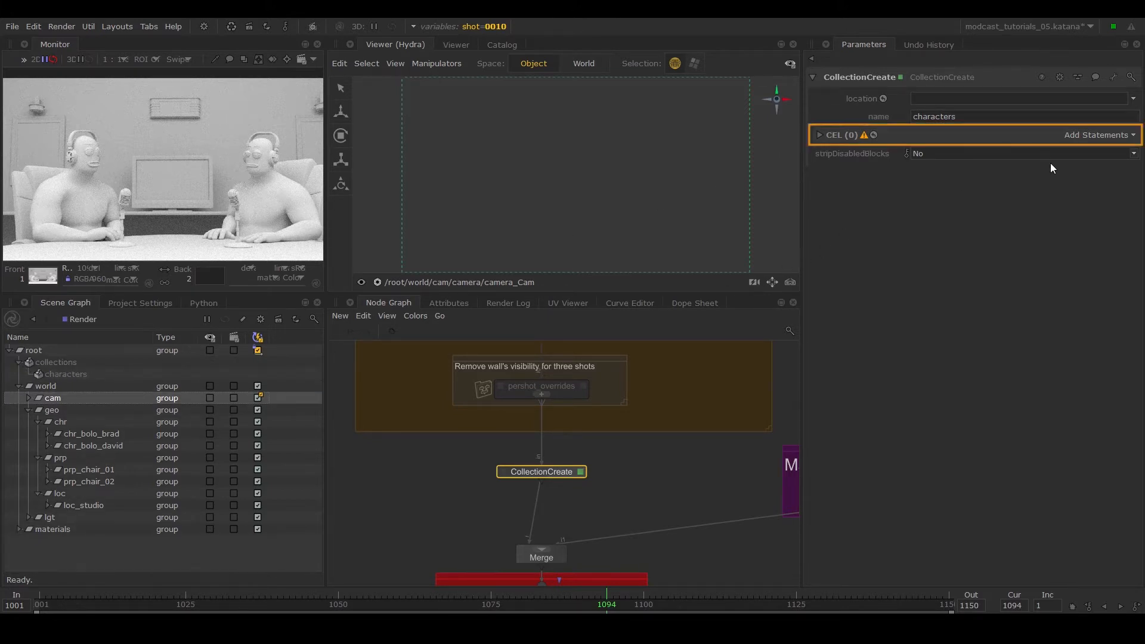
Add a Paths statement to the characters collection's CEL and put the chr_bolo_brad location in it.
{"action": "left_click", "coordinate": [1098, 140]}
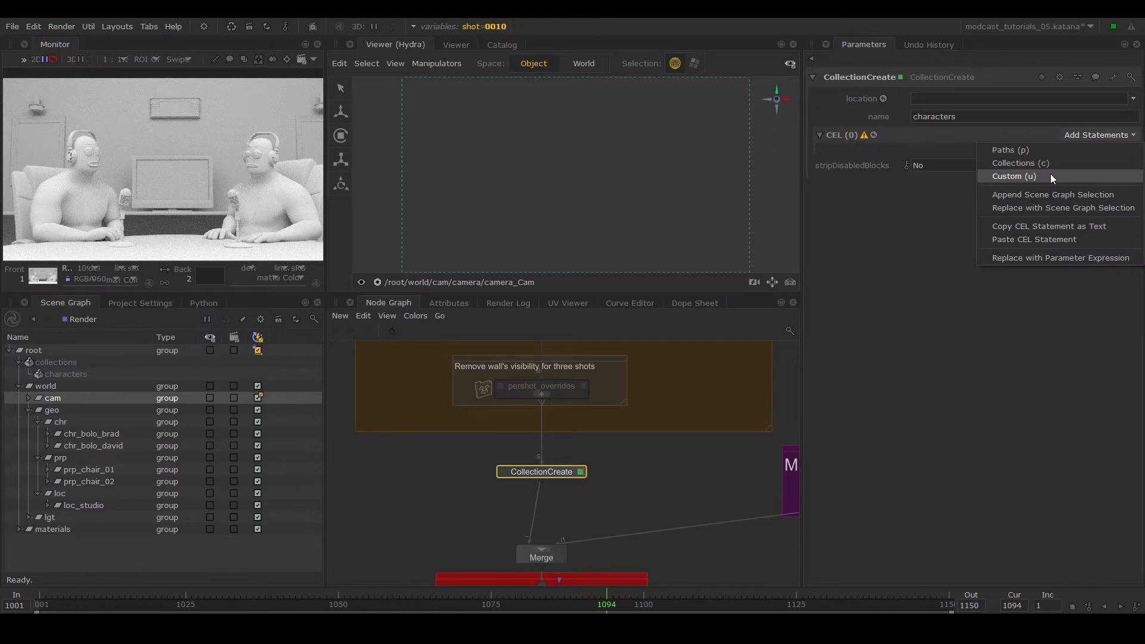
{"action": "left_click", "coordinate": [1029, 152]}
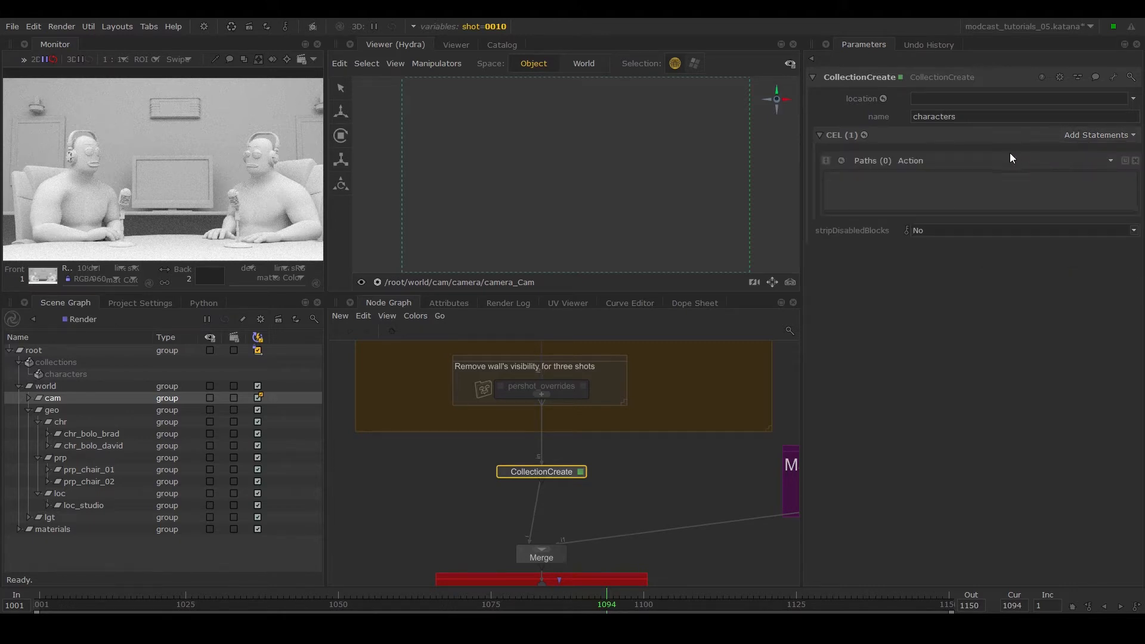
{"action": "left_click", "coordinate": [84, 434]}
{"action": "left_click_drag", "start_coordinate": [86, 434], "coordinate": [897, 187]}
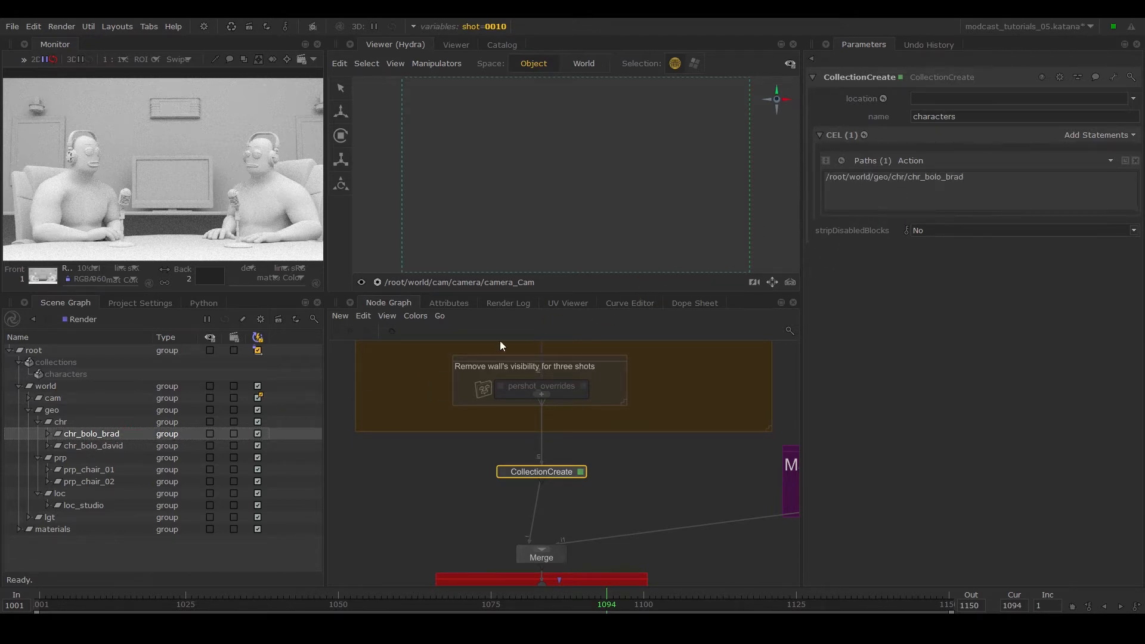
Select both chr_bolo locations in the scene graph and add them to the Paths statement.
{"action": "left_click", "coordinate": [91, 445], "text": "ctrl"}
{"action": "left_click", "coordinate": [82, 506], "text": "ctrl"}
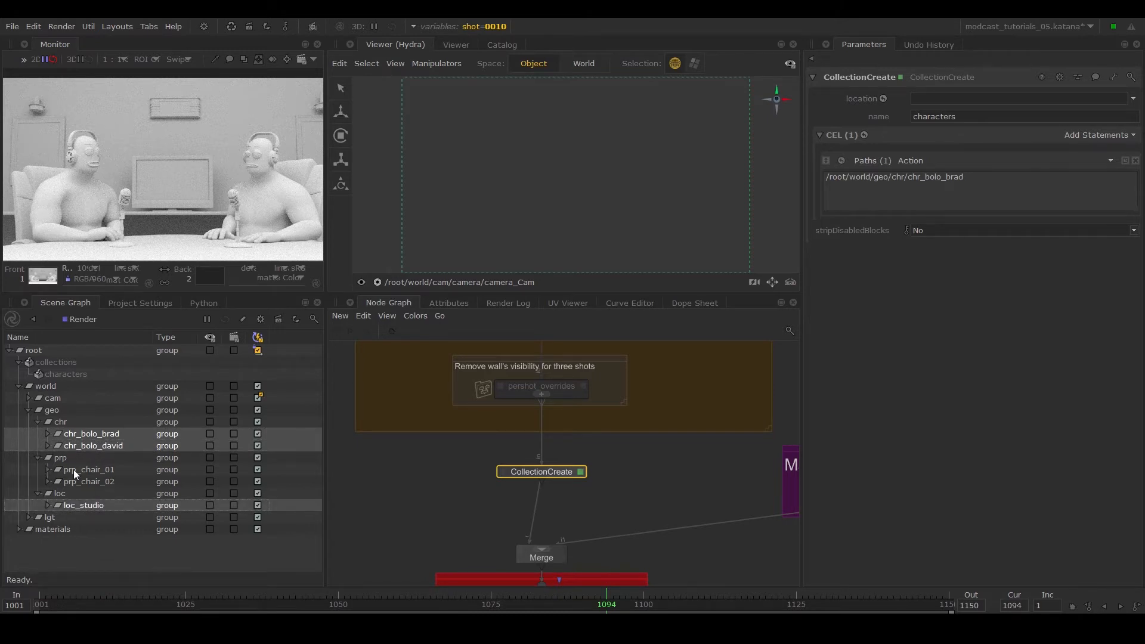
{"action": "left_click", "coordinate": [94, 507], "text": "ctrl"}
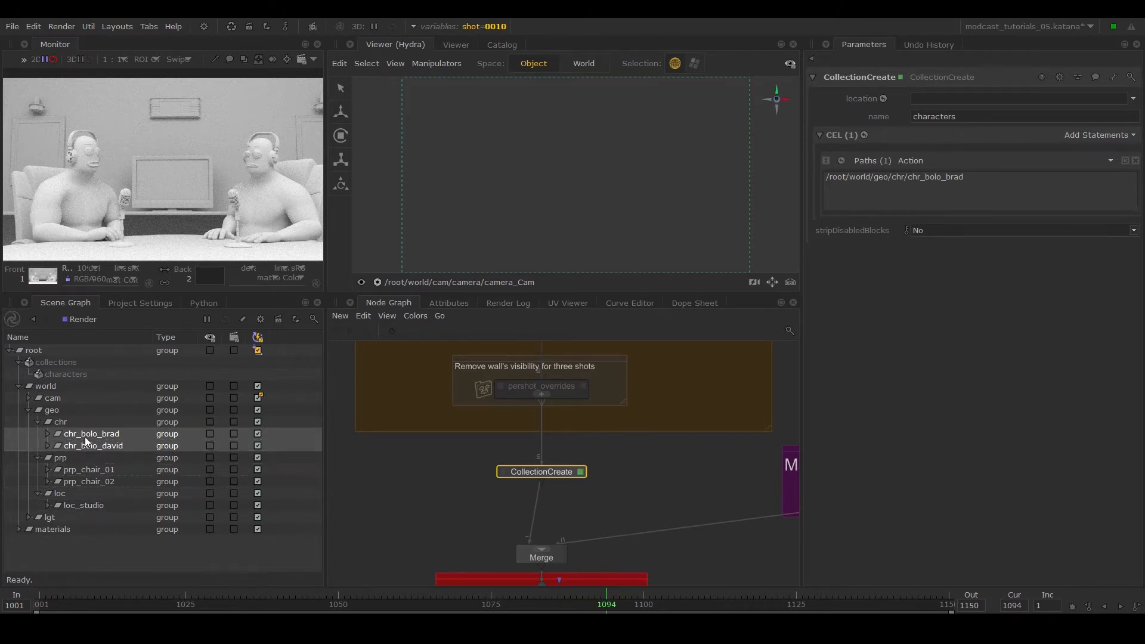
{"action": "left_click_drag", "start_coordinate": [86, 442], "coordinate": [888, 202]}
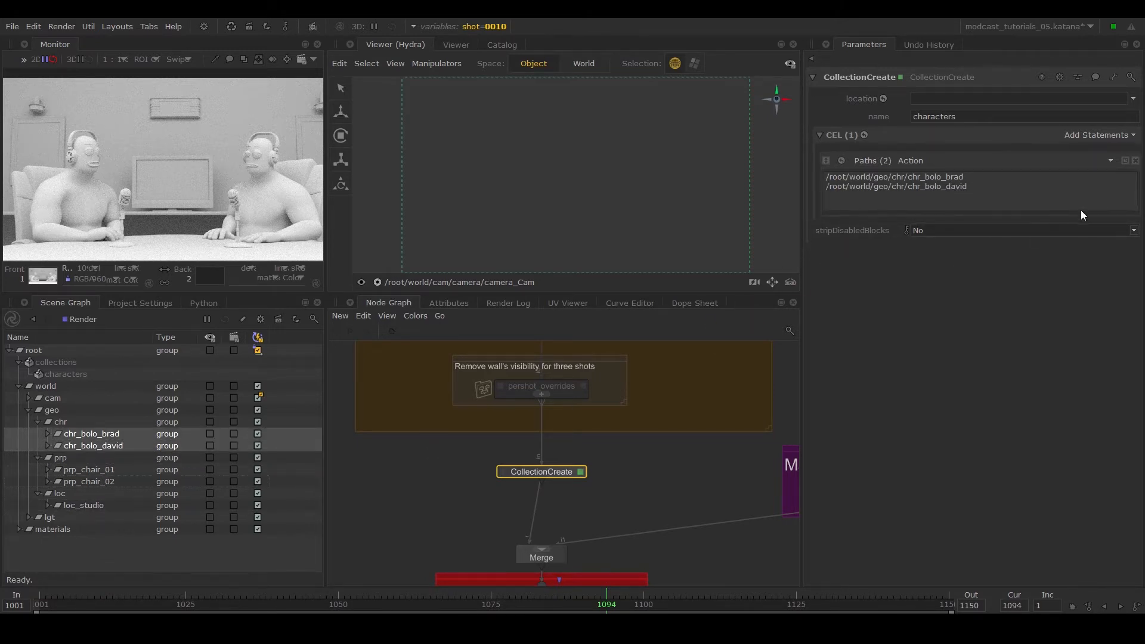
Remove the Paths statement and append the selected chr_bolo_brad and chr_bolo_david locations as a new statement.
{"action": "left_click", "coordinate": [1135, 161]}
{"action": "left_click", "coordinate": [1097, 136]}
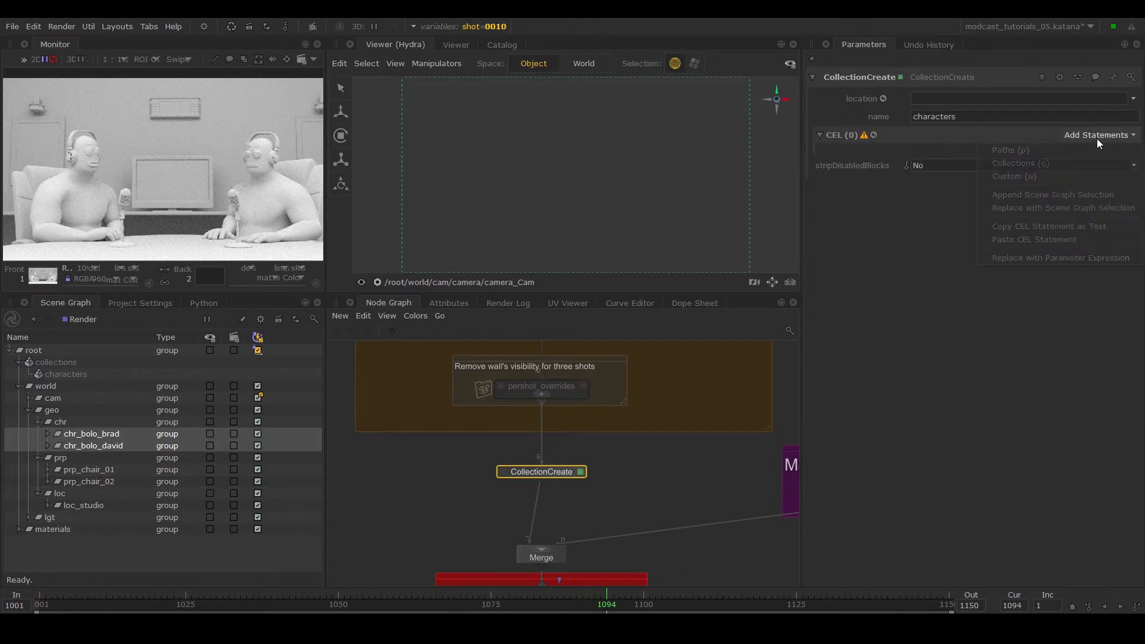
{"action": "left_click", "coordinate": [1073, 195]}
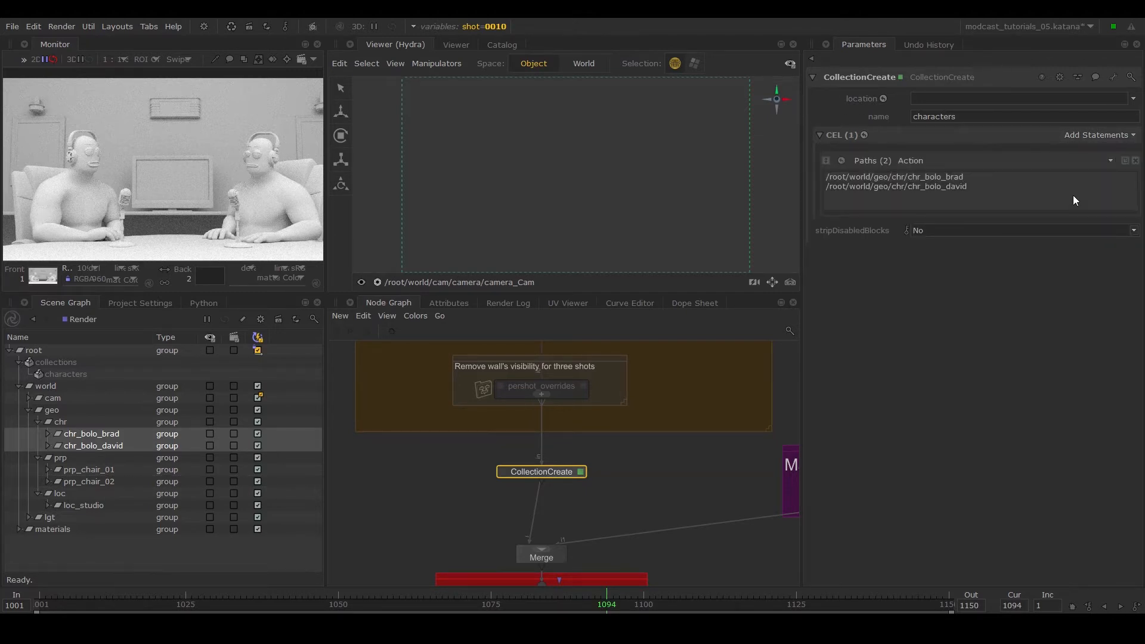
Replace the characters collection's CEL statement with the cam location selected in the scene graph.
{"action": "left_click", "coordinate": [86, 398]}
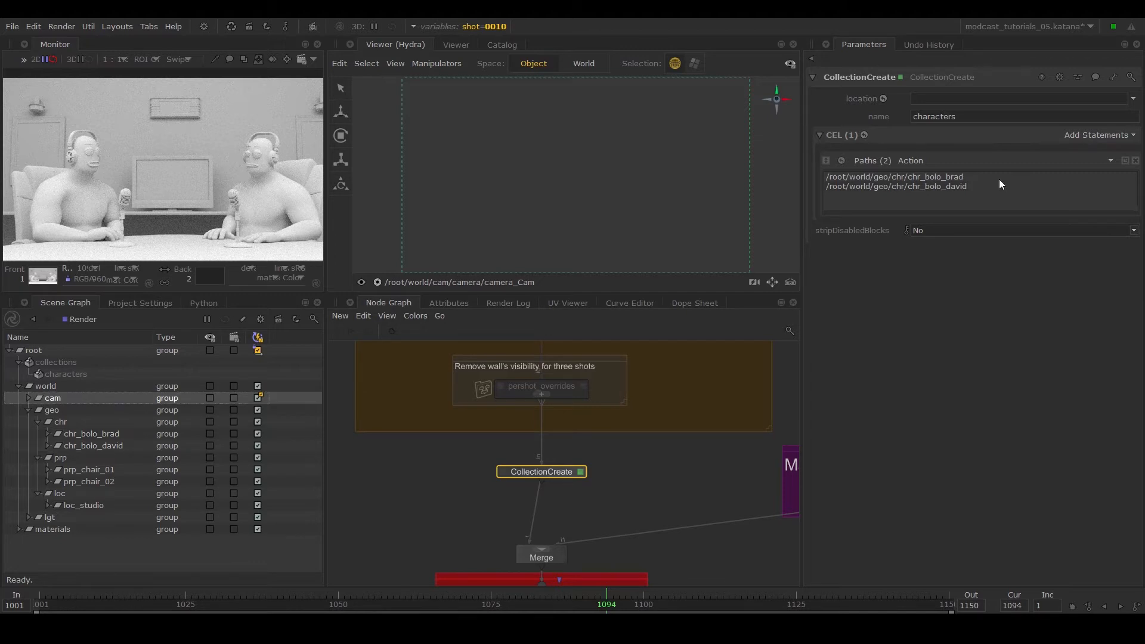
{"action": "left_click", "coordinate": [1094, 135]}
{"action": "left_click", "coordinate": [1025, 197]}
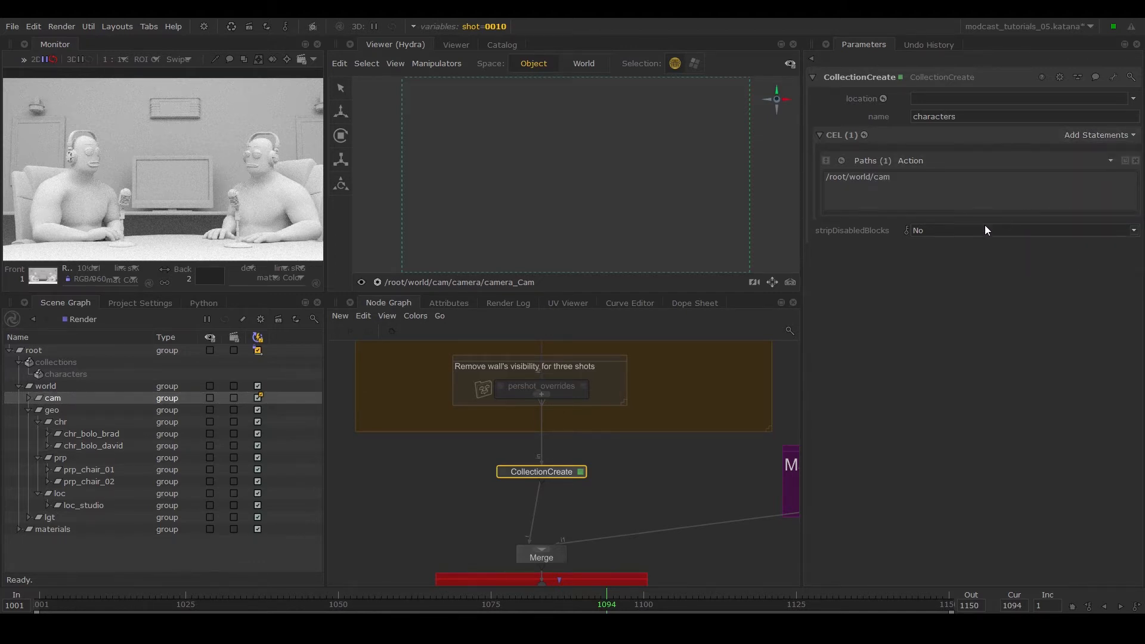
Add chr_bolo_brad and chr_bolo_david to the Paths statement and remove the /root/world/cam path.
{"action": "left_click", "coordinate": [92, 434]}
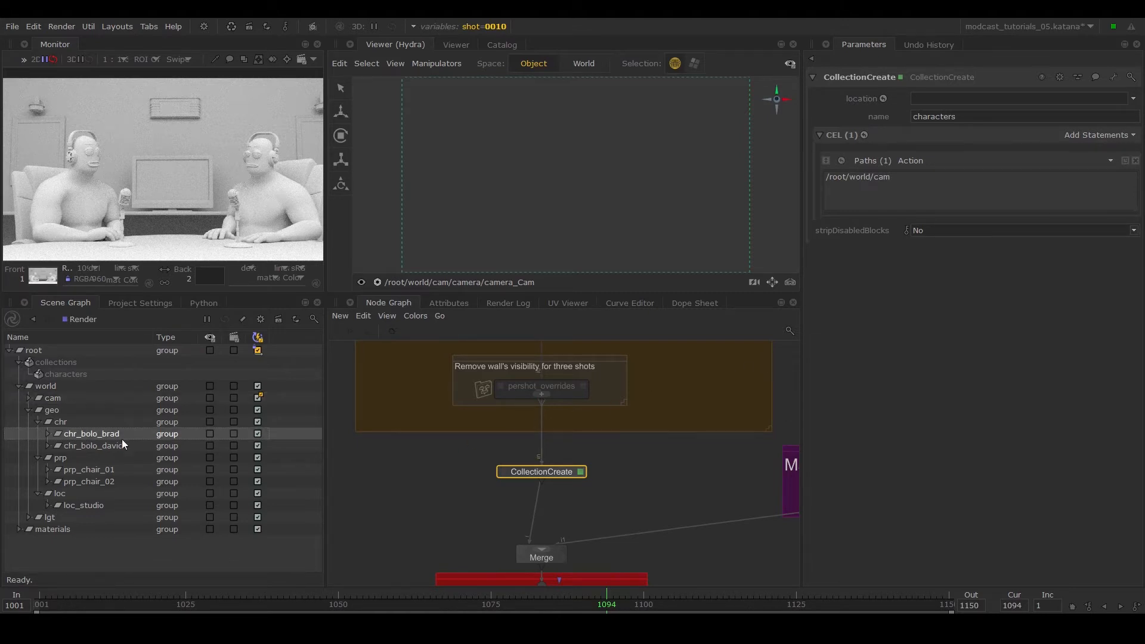
{"action": "left_click", "coordinate": [96, 445], "text": "shift"}
{"action": "left_click_drag", "start_coordinate": [95, 446], "coordinate": [908, 176]}
{"action": "right_click", "coordinate": [926, 180]}
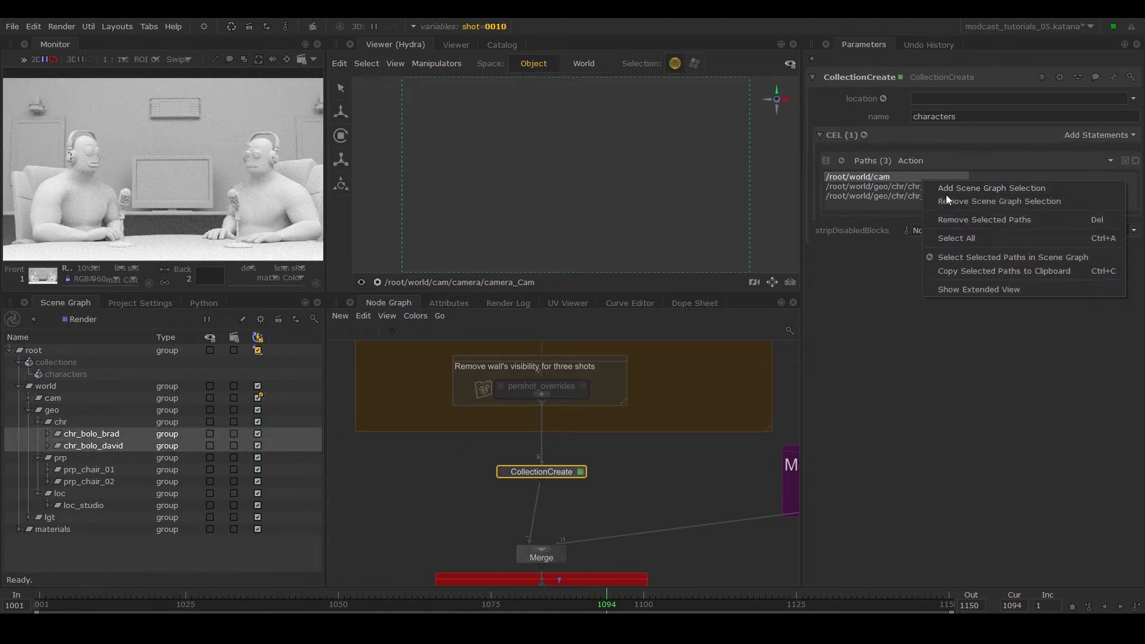
{"action": "left_click", "coordinate": [971, 220]}
Rename the node to CollectionCreate_characters and move it up to make room above the Merge node.
{"action": "left_click", "coordinate": [875, 78]}
{"action": "type", "text": "_characters"}
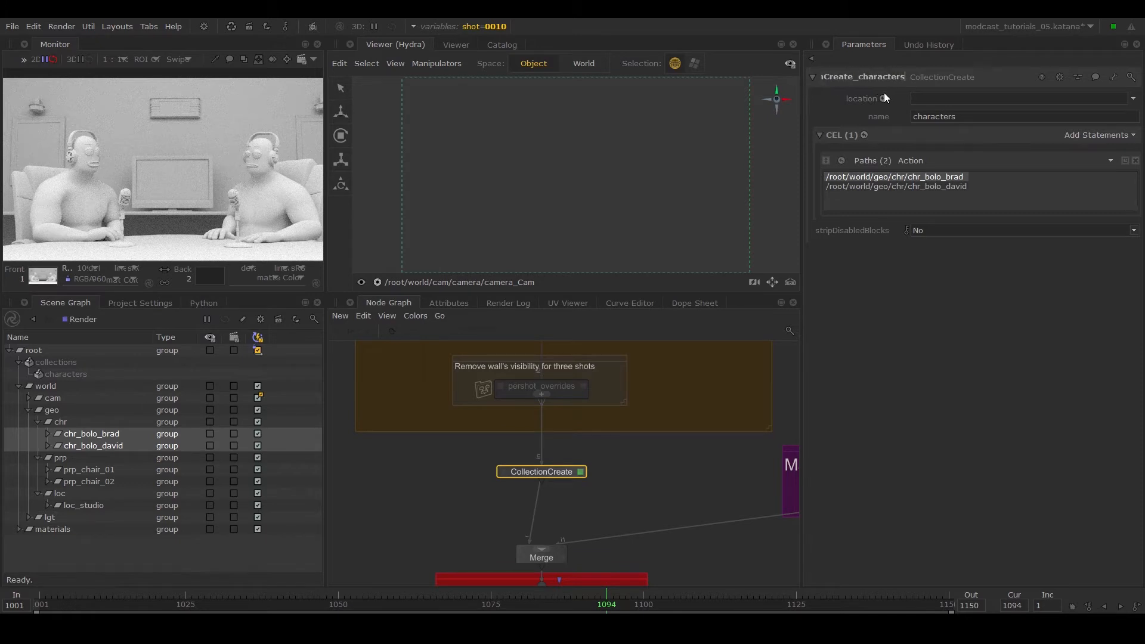
{"action": "key", "text": "Return"}
{"action": "left_click_drag", "start_coordinate": [569, 469], "coordinate": [565, 452]}
Insert a second CollectionCreate node below CollectionCreate_characters and rename it CollectionCreate_props.
{"action": "key", "text": "Tab"}
{"action": "type", "text": "col"}
{"action": "key", "text": "Return"}
{"action": "left_click", "coordinate": [543, 477]}
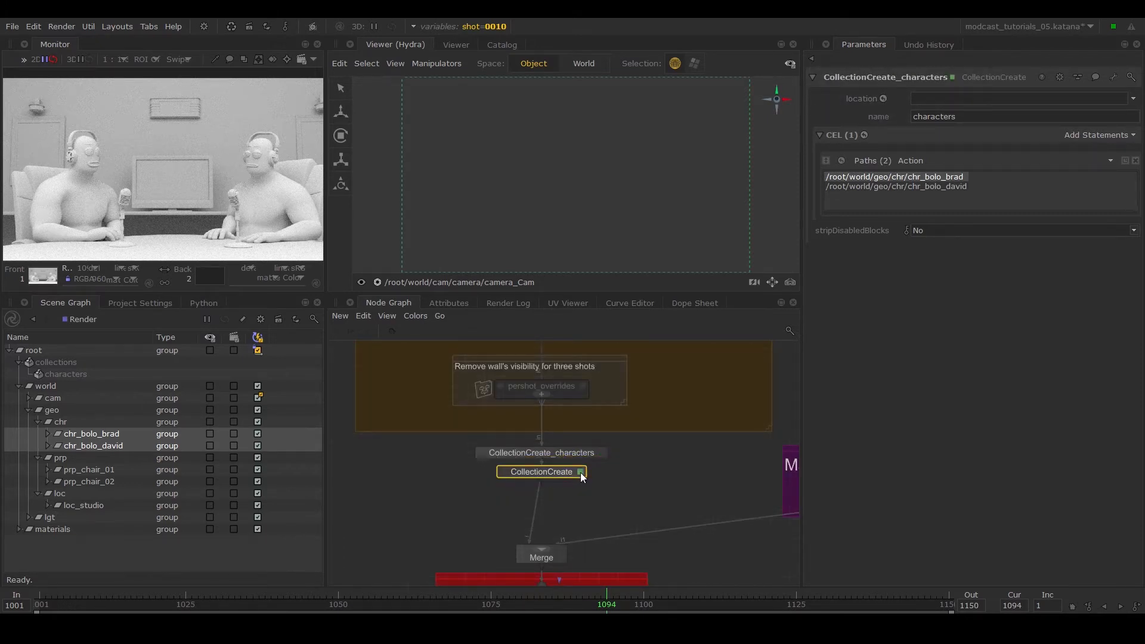
{"action": "left_click", "coordinate": [879, 84]}
{"action": "type", "text": "_props"}
{"action": "key", "text": "Return"}
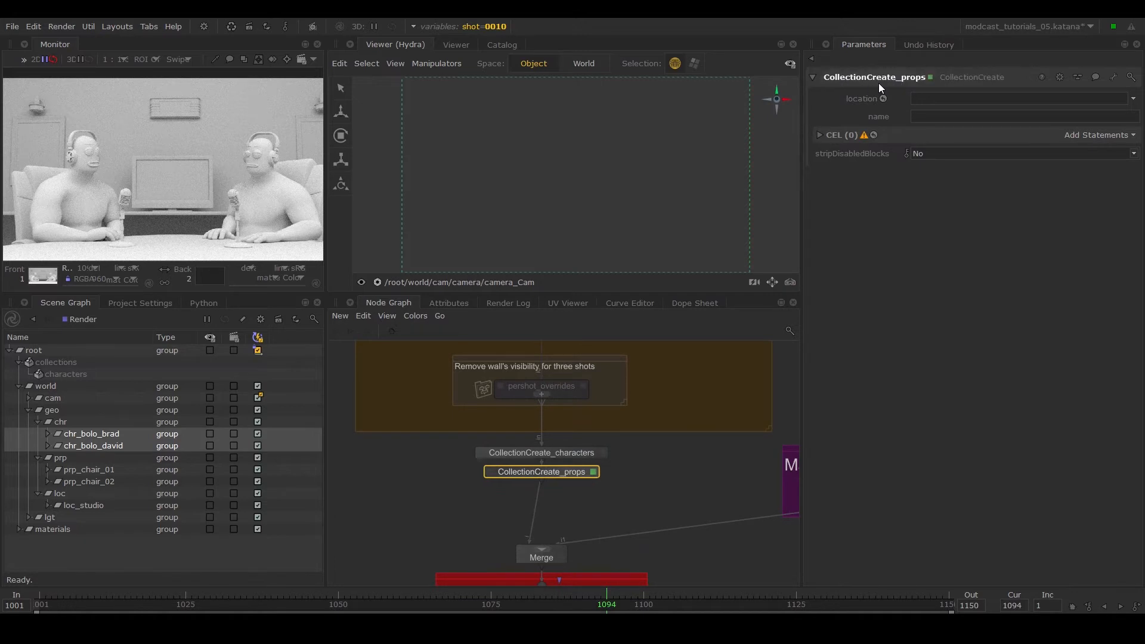
Name the second collection "props" and add a Custom statement to its CEL.
{"action": "left_click", "coordinate": [964, 119]}
{"action": "type", "text": "props"}
{"action": "key", "text": "Return"}
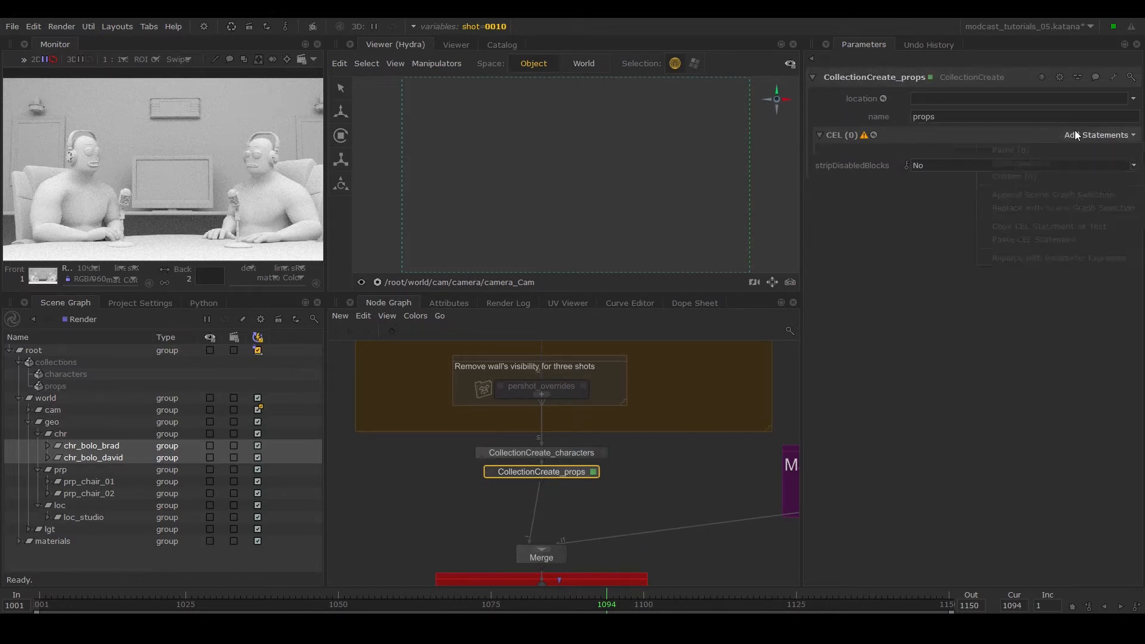
{"action": "left_click", "coordinate": [1075, 133]}
{"action": "left_click", "coordinate": [1033, 171]}
{"action": "left_click", "coordinate": [1022, 177]}
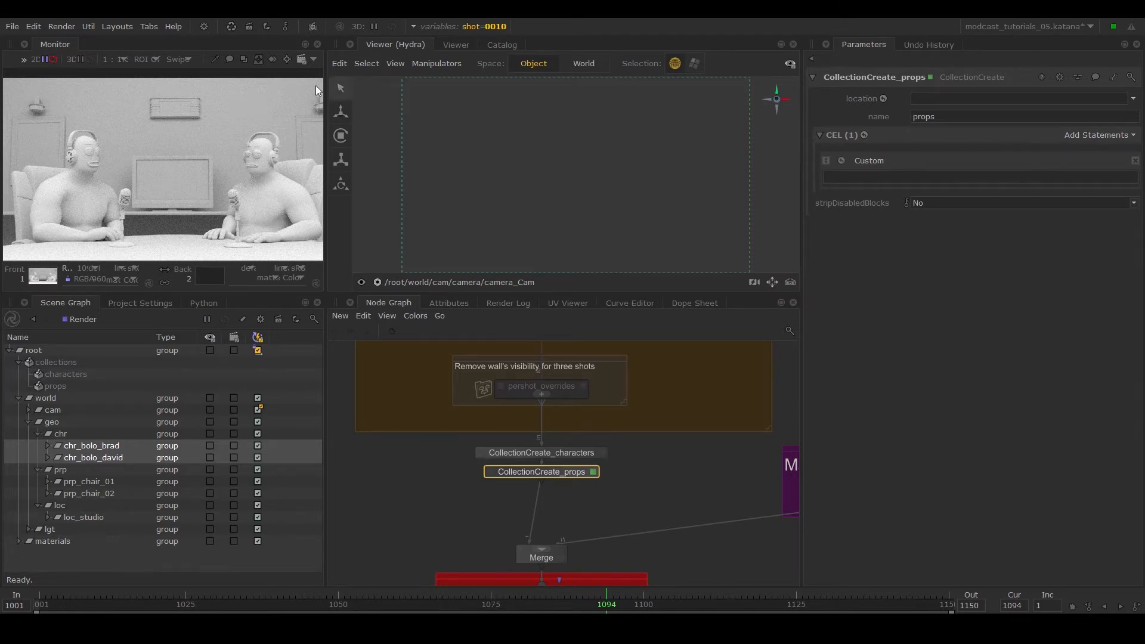
Open the Developer Guide from the program's help resources.
{"action": "left_click", "coordinate": [173, 26]}
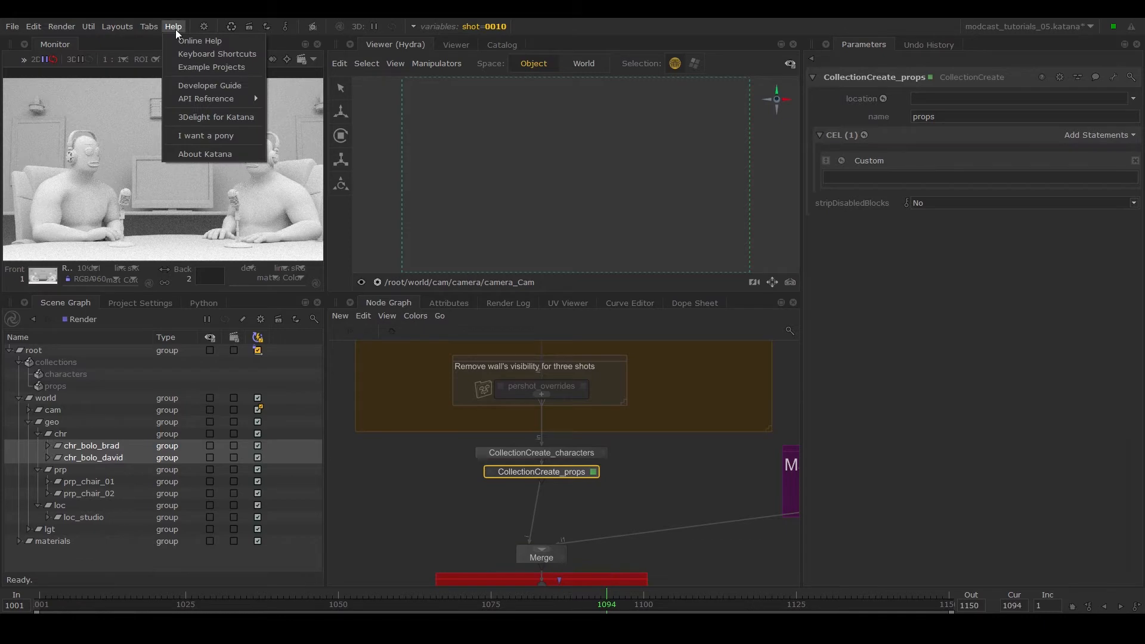
{"action": "left_click", "coordinate": [209, 84]}
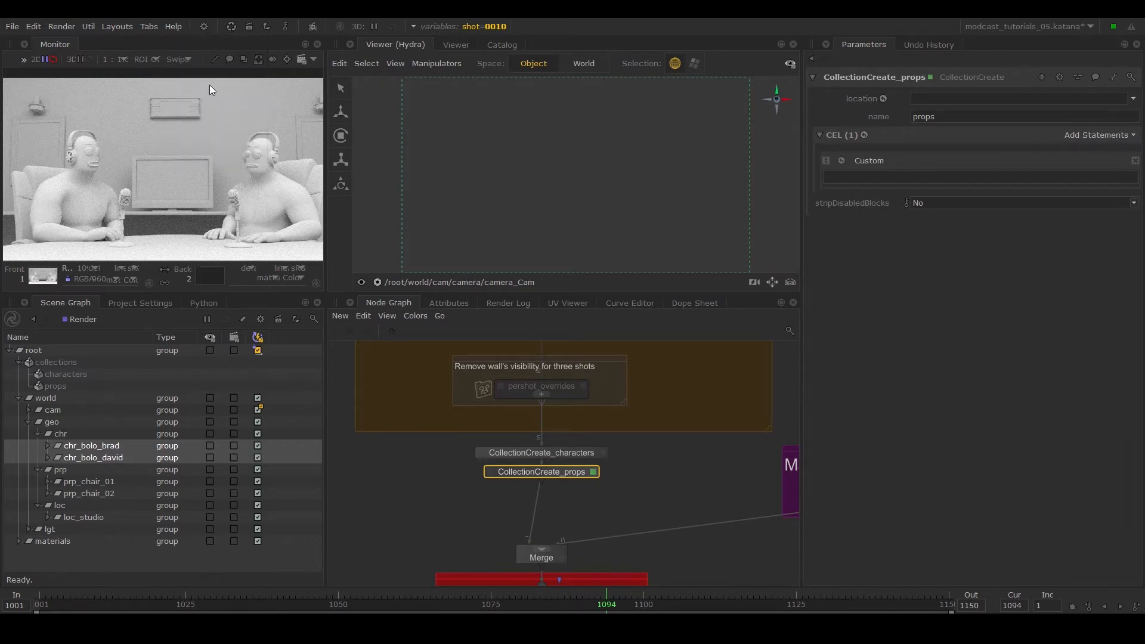
{"action": "left_click", "coordinate": [96, 213]}
Set the Custom statement to /root/world/geo//prp* and find and select its results in the scene graph for review.
{"action": "type", "text": "/root/world/geo//prp*"}
{"action": "left_click", "coordinate": [841, 161]}
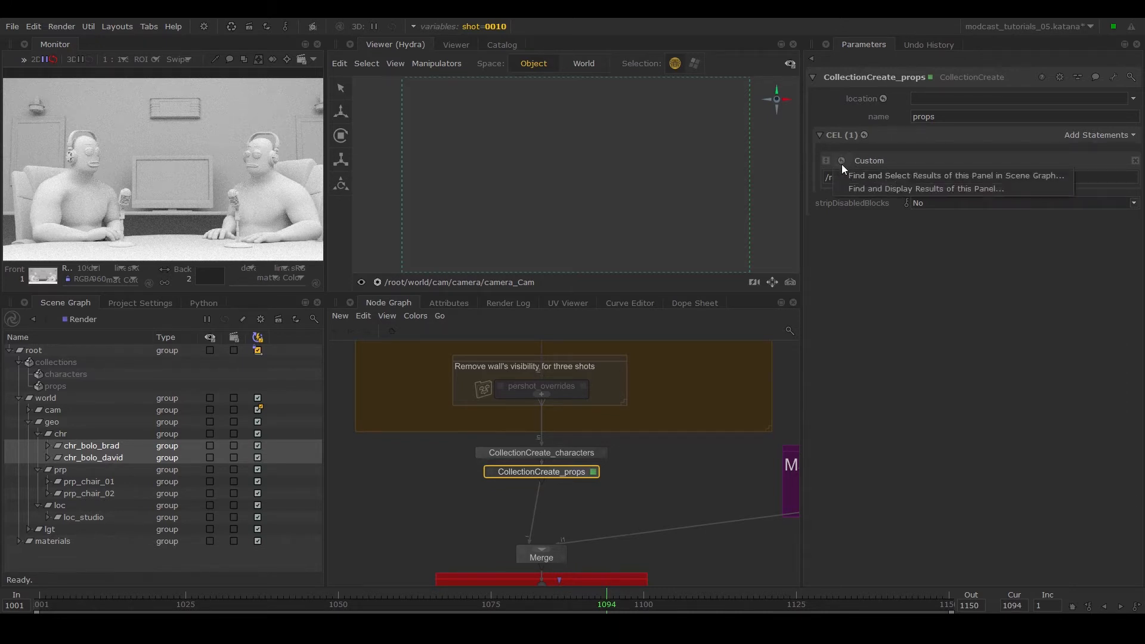
{"action": "left_click", "coordinate": [861, 177]}
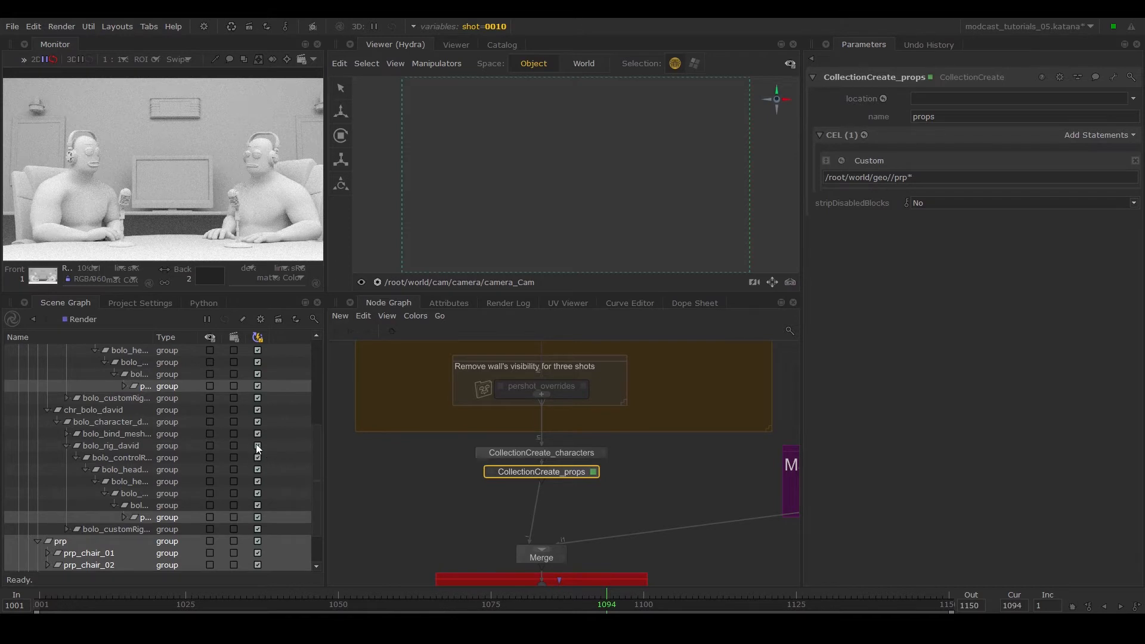
{"action": "scroll", "coordinate": [202, 434], "scroll_direction": "up", "scroll_amount": 4}
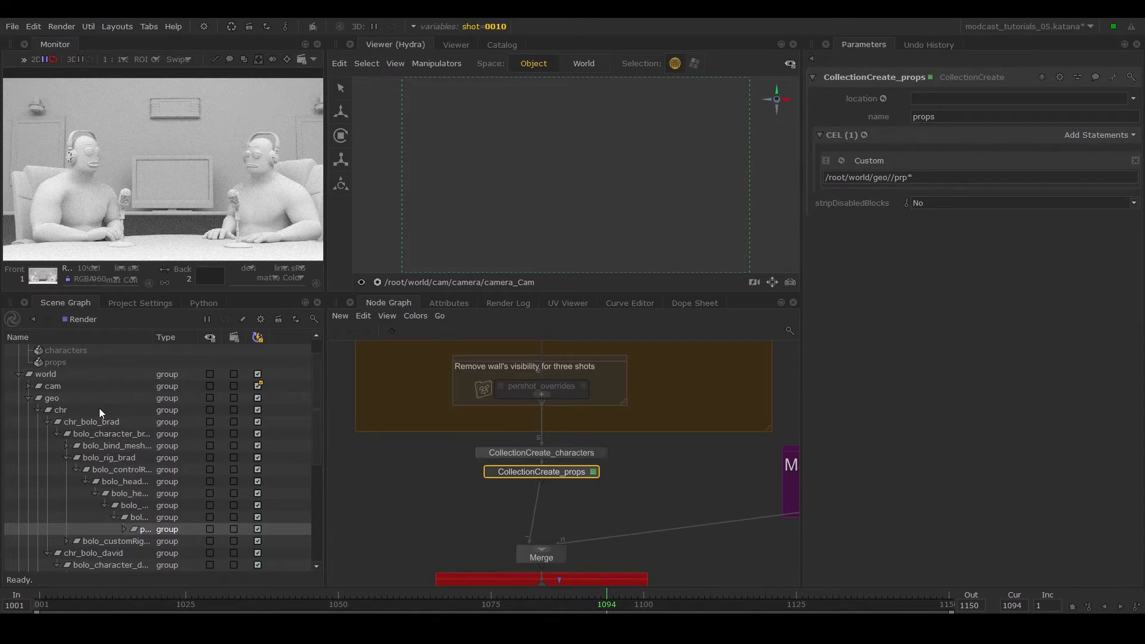
{"action": "scroll", "coordinate": [99, 408], "scroll_direction": "down", "scroll_amount": 4}
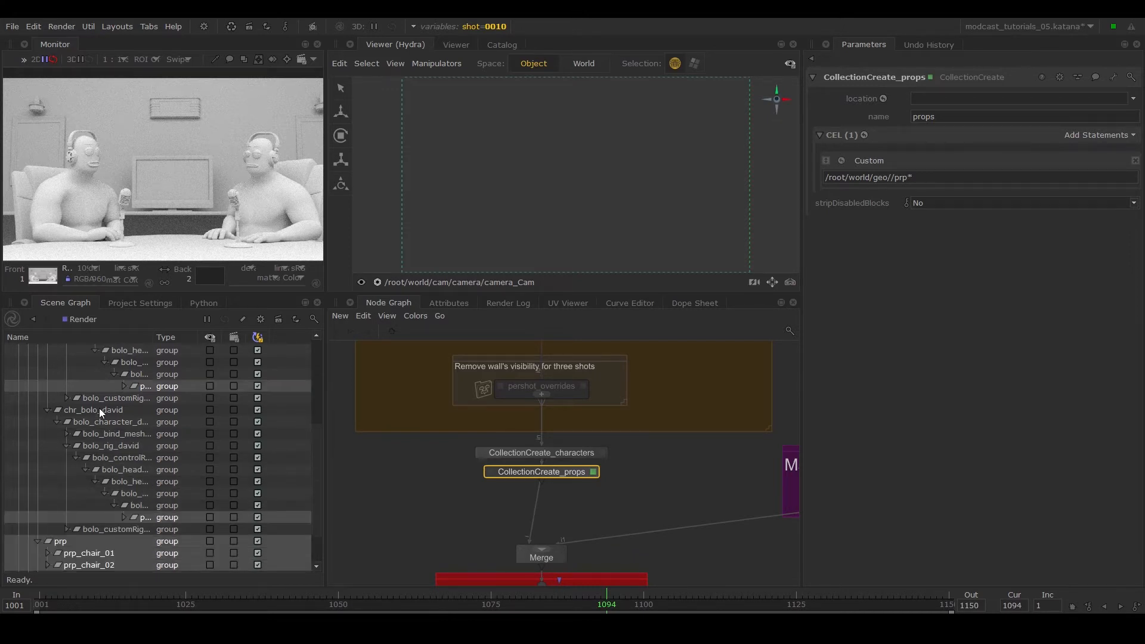
{"action": "scroll", "coordinate": [99, 408], "scroll_direction": "down", "scroll_amount": 1}
{"action": "scroll", "coordinate": [101, 408], "scroll_direction": "down", "scroll_amount": 1}
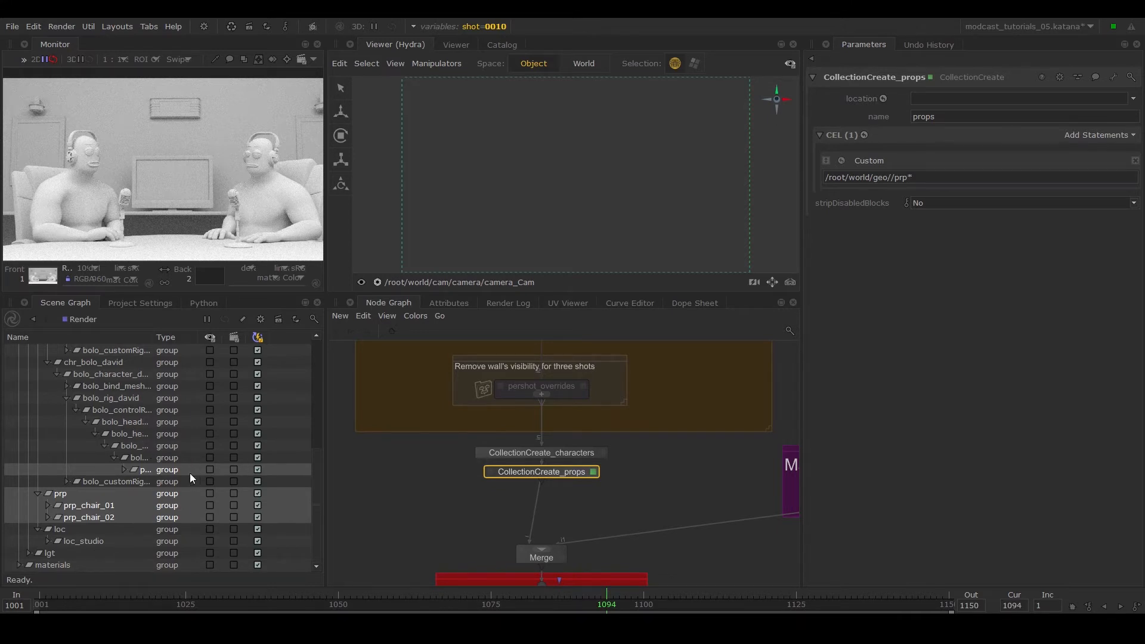
{"action": "scroll", "coordinate": [86, 463], "scroll_direction": "up", "scroll_amount": 1}
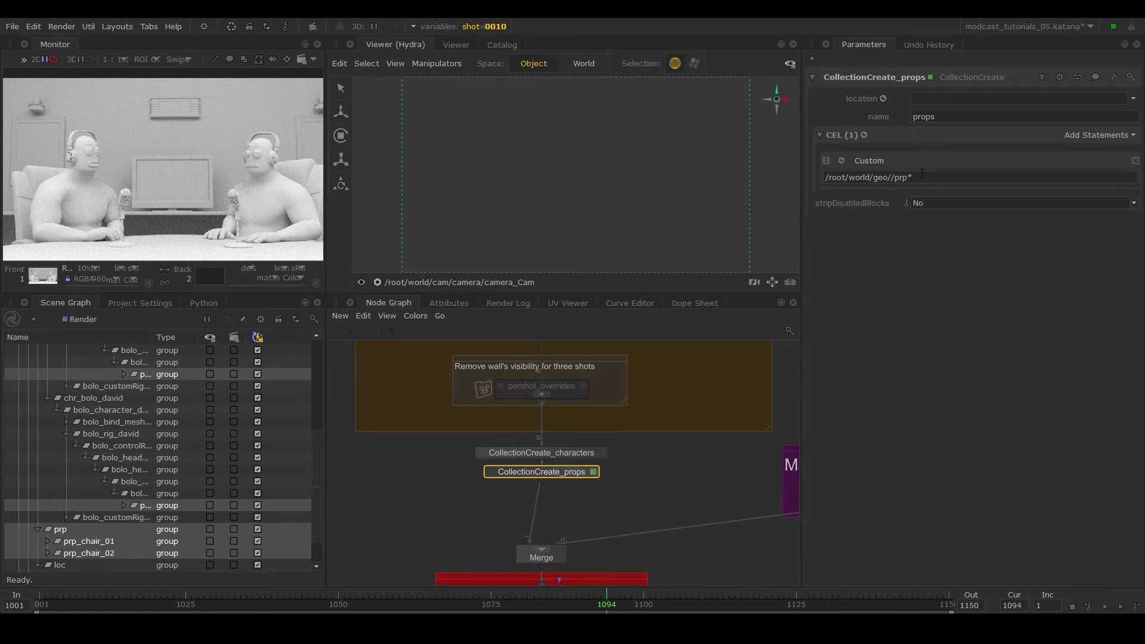
Change the Custom statement to /root/world/geo/prp/* and select its matching locations in the scene graph.
{"action": "key", "text": "BackSpace"}
{"action": "key", "text": "BackSpace"}
{"action": "key", "text": "BackSpace"}
{"action": "key", "text": "BackSpace"}
{"action": "type", "text": "prp"}
{"action": "right_click", "coordinate": [853, 176]}
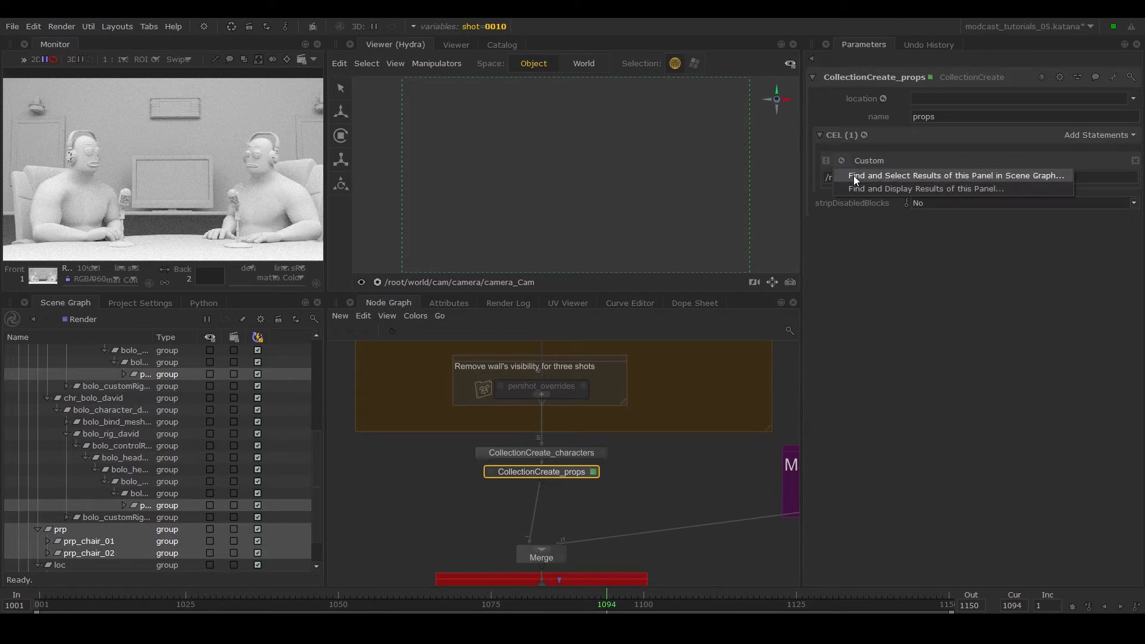
{"action": "left_click", "coordinate": [857, 177]}
{"action": "scroll", "coordinate": [155, 439], "scroll_direction": "up", "scroll_amount": 5}
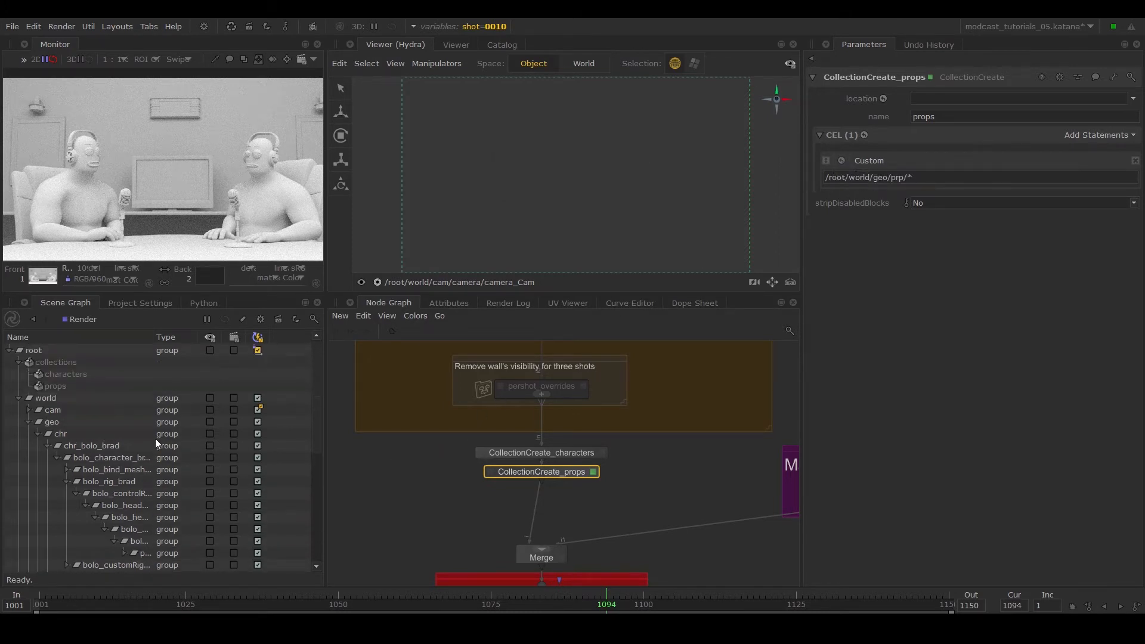
Collapse the chr branch to its character groups and insert two CollectionCreate nodes between CollectionCreate_props and Merge.
{"action": "left_click", "coordinate": [48, 433]}
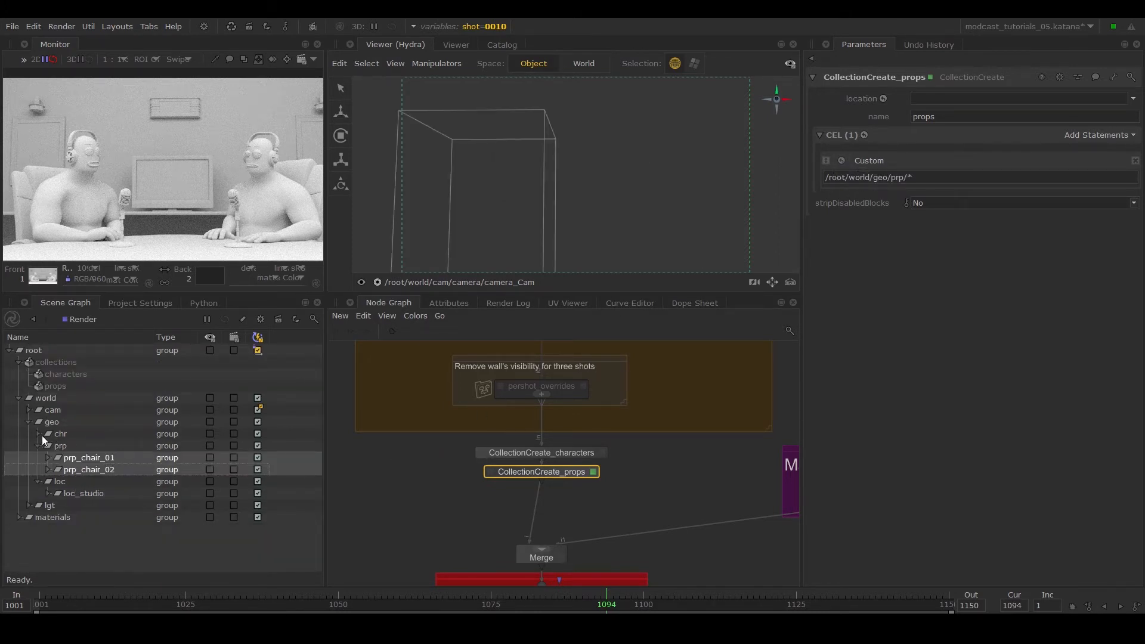
{"action": "double_click", "coordinate": [50, 435]}
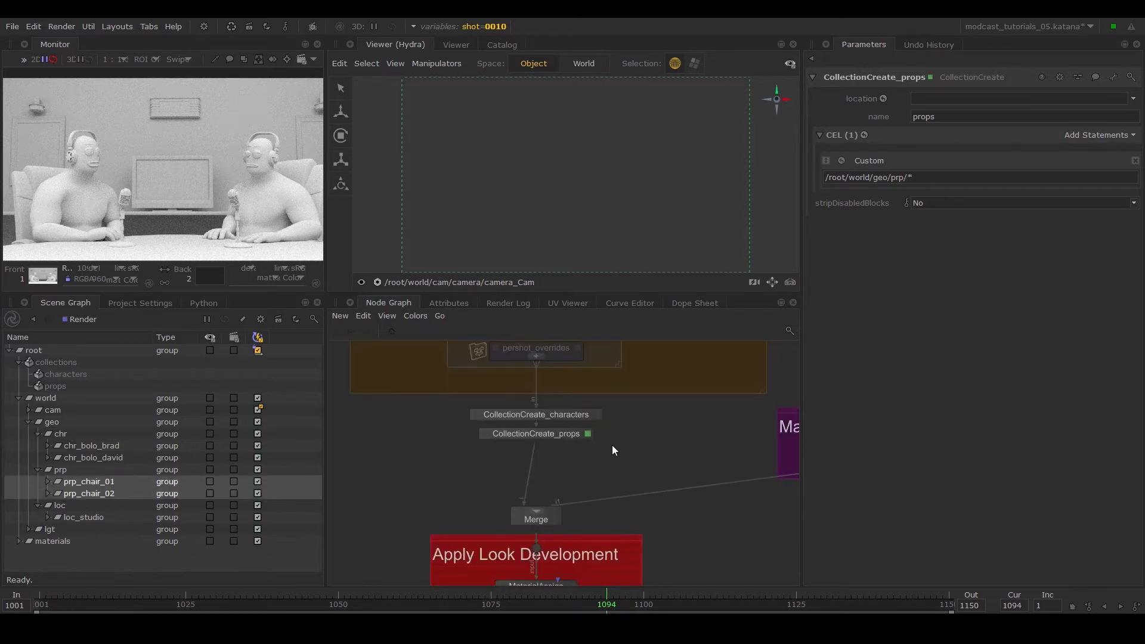
{"action": "key", "text": "Tab"}
{"action": "type", "text": "coll"}
{"action": "key", "text": "Return"}
{"action": "left_click", "coordinate": [536, 453]}
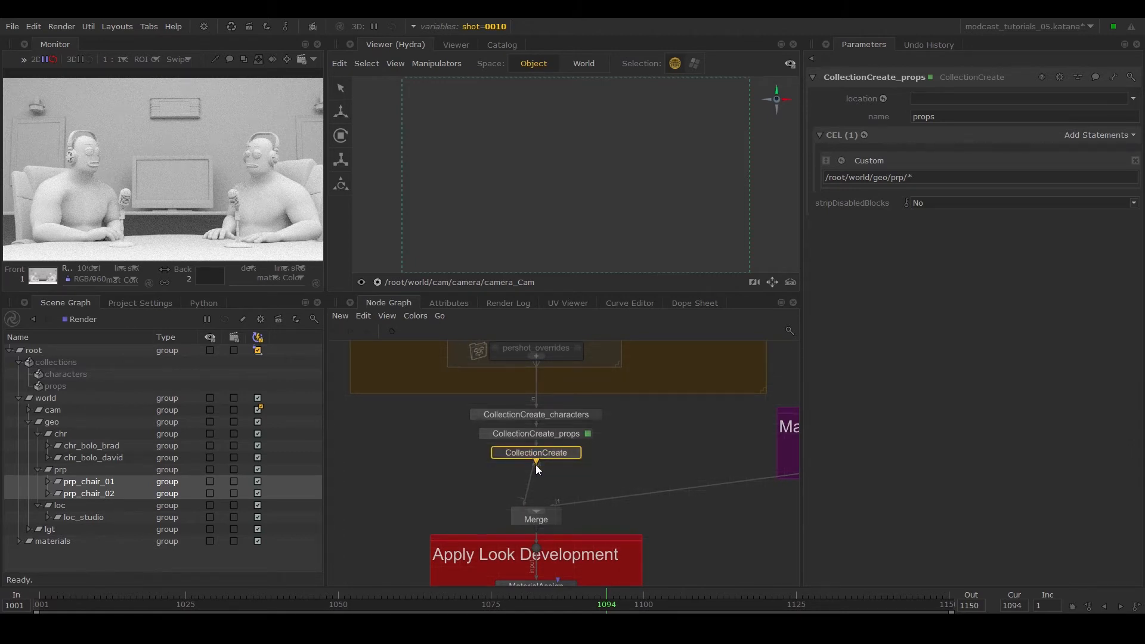
{"action": "key", "text": "ctrl+v"}
{"action": "left_click", "coordinate": [536, 471]}
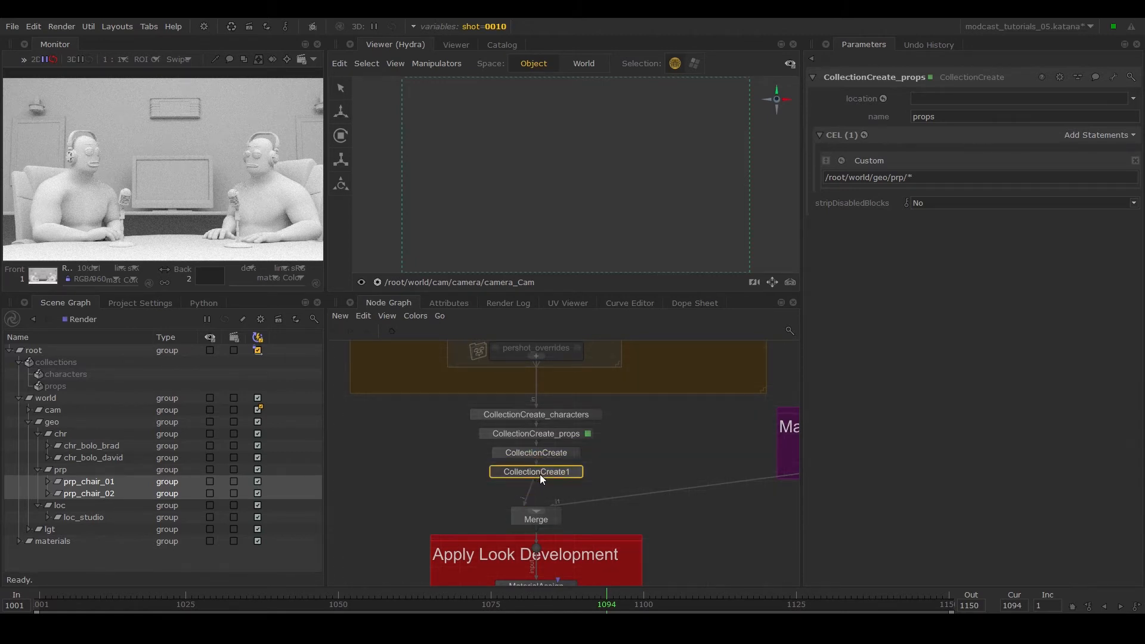
Rename the two new nodes CollectionCreate_studio_foreground and CollectionCreate_studio_background.
{"action": "left_click", "coordinate": [546, 451]}
{"action": "key", "text": "F2"}
{"action": "key", "text": "Right"}
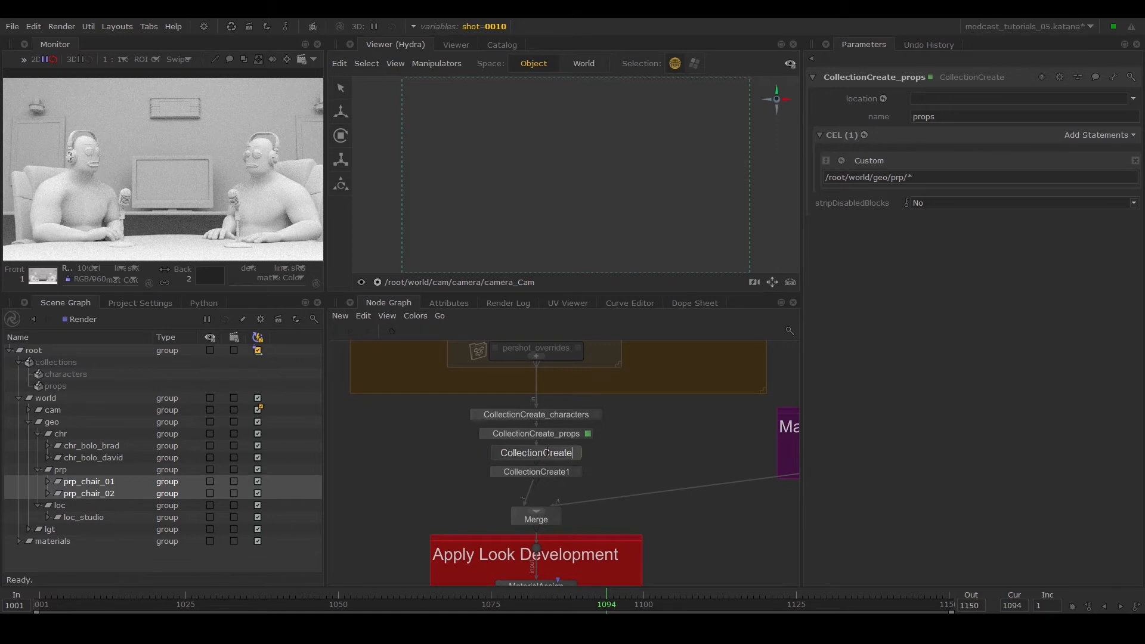
{"action": "type", "text": "_studio_foreground"}
{"action": "key", "text": "Return"}
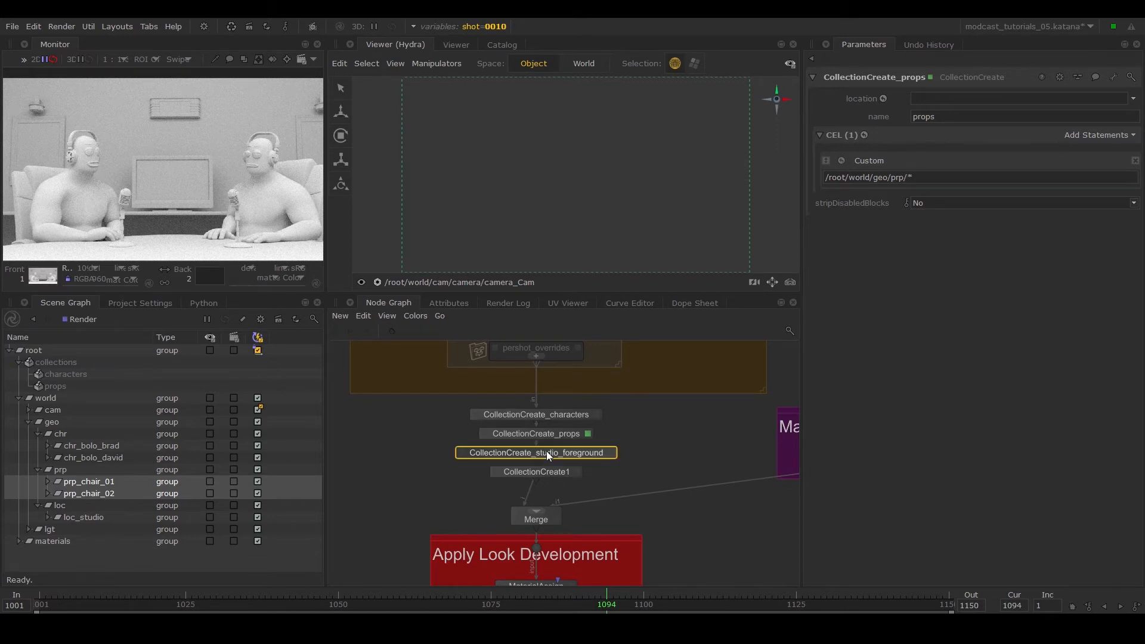
{"action": "left_click", "coordinate": [553, 472]}
{"action": "key", "text": "F2"}
{"action": "key", "text": "Right"}
{"action": "key", "text": "BackSpace"}
{"action": "type", "text": "_studio_background"}
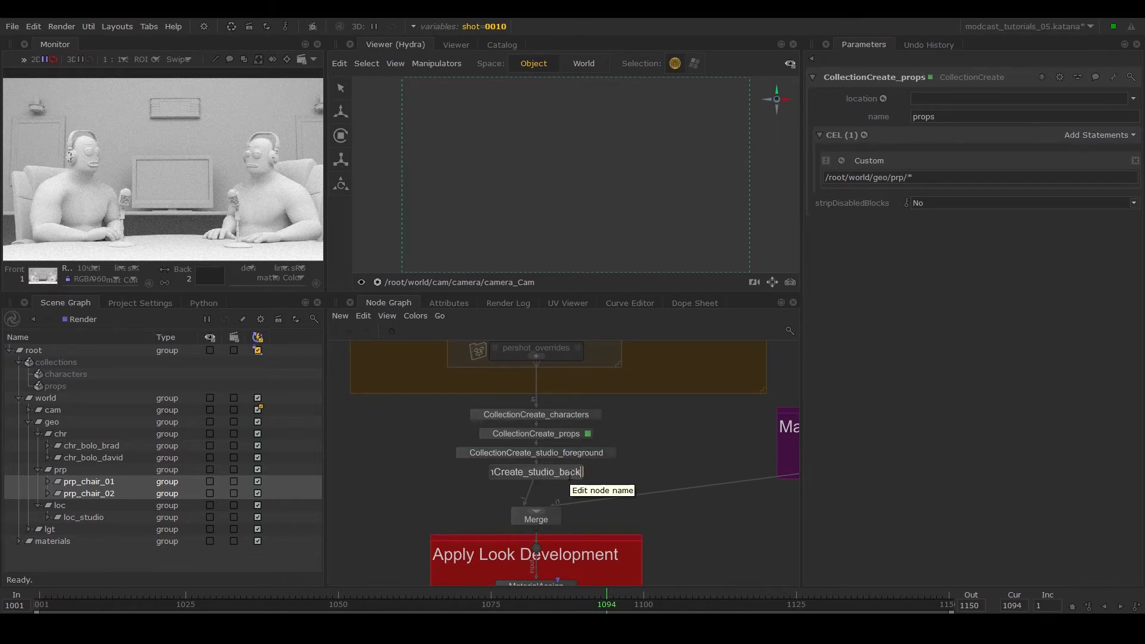
{"action": "key", "text": "Return"}
Set the collection names of the two new nodes to studio_foreground and studio_background respectively.
{"action": "key", "text": "e"}
{"action": "left_click", "coordinate": [984, 117]}
{"action": "type", "text": "studio_foreground"}
{"action": "key", "text": "Return"}
{"action": "key", "text": "e"}
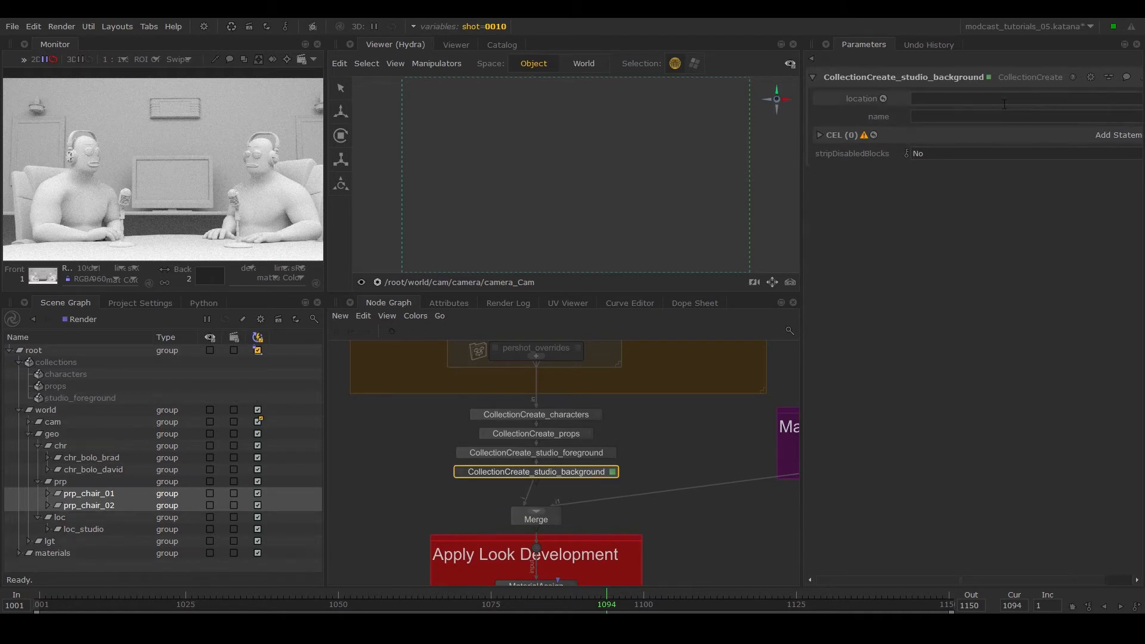
{"action": "left_click", "coordinate": [987, 119]}
{"action": "type", "text": "studio_background"}
{"action": "key", "text": "Return"}
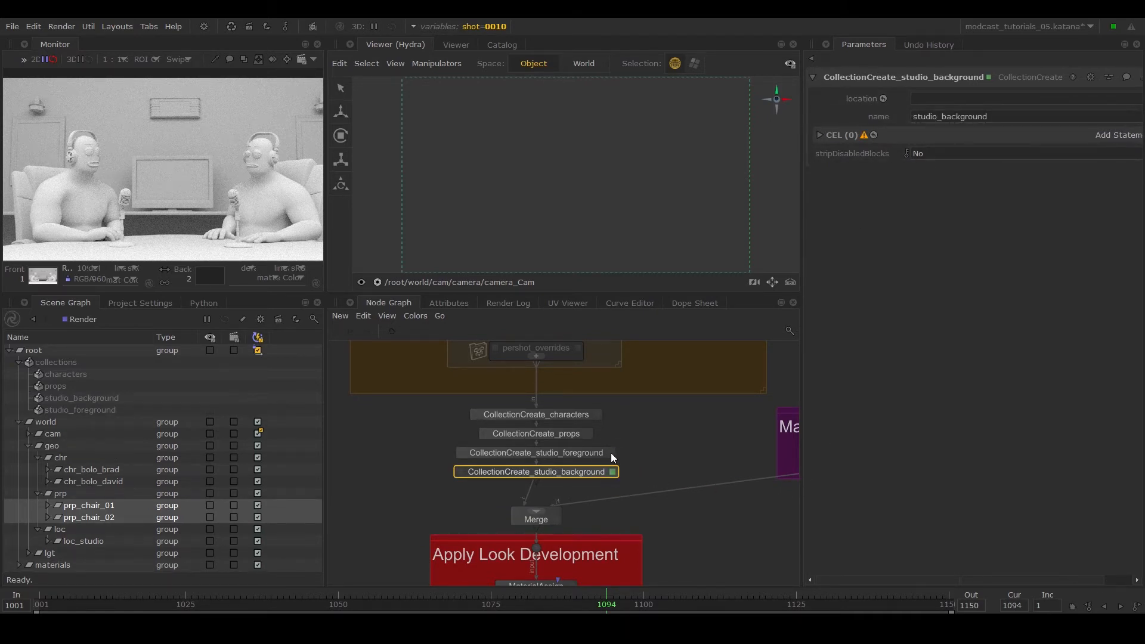
Show both studio nodes' parameters and add sdr_table, sdr_mic_01 and sdr_mic_02 from loc_studio to the studio_foreground CEL.
{"action": "key", "text": "e"}
{"action": "left_click", "coordinate": [611, 472], "text": "shift"}
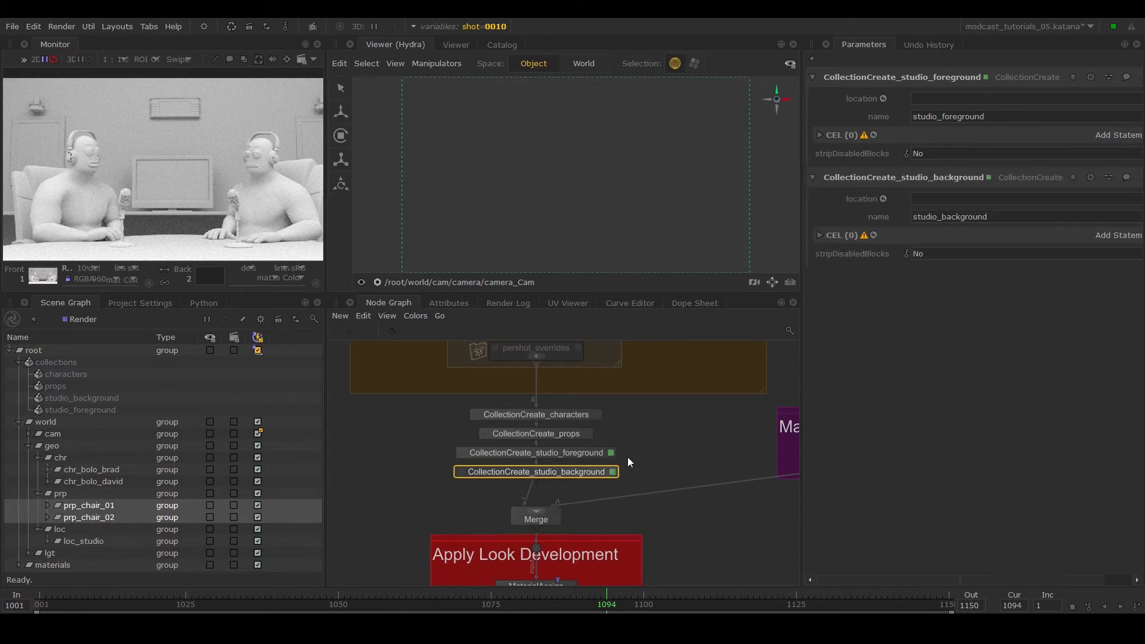
{"action": "left_click", "coordinate": [46, 541]}
{"action": "scroll", "coordinate": [84, 484], "scroll_direction": "down", "scroll_amount": 4}
{"action": "left_click", "coordinate": [109, 410]}
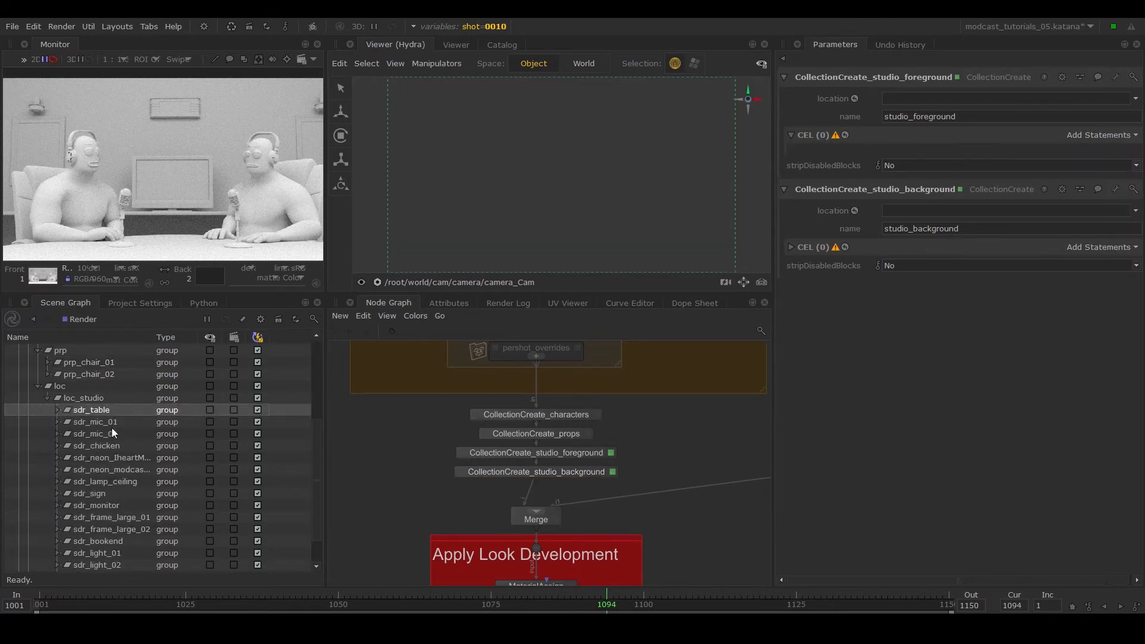
{"action": "left_click", "coordinate": [113, 434], "text": "shift"}
{"action": "left_click_drag", "start_coordinate": [113, 433], "coordinate": [1121, 143]}
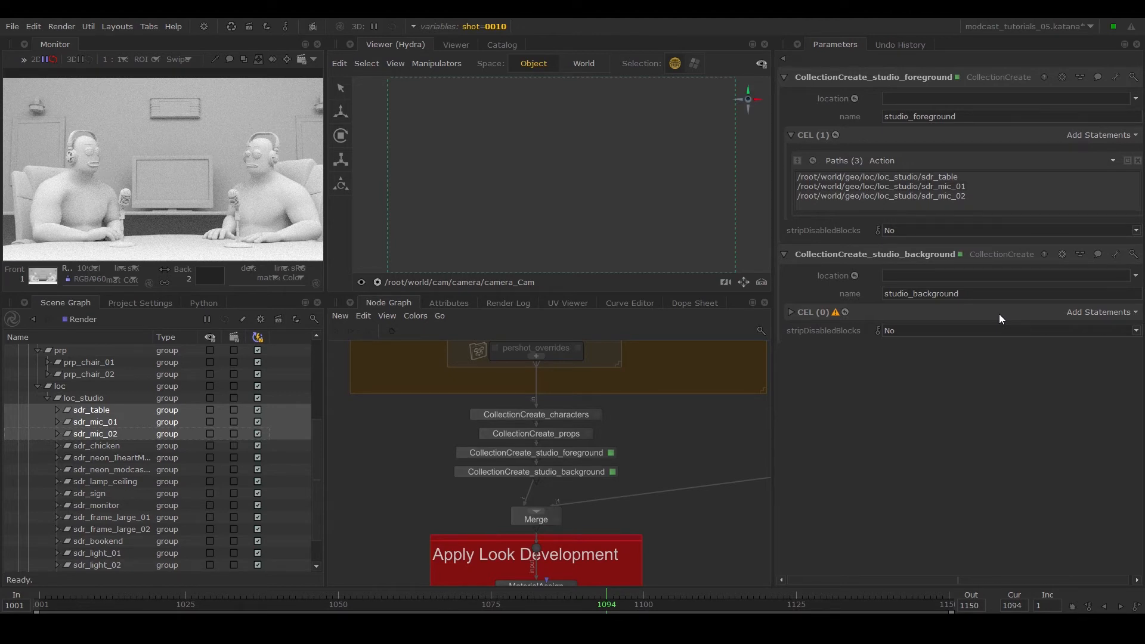
Copy the CEL statement of studio_foreground as text and paste it into the studio_background CEL.
{"action": "left_click", "coordinate": [1100, 136]}
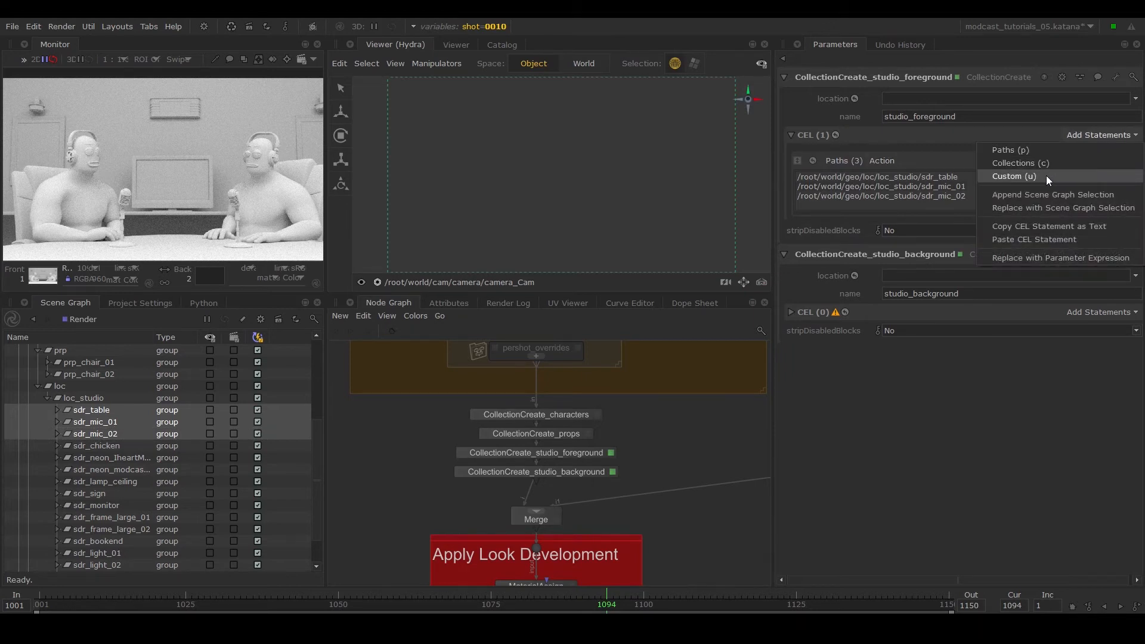
{"action": "left_click", "coordinate": [1042, 226]}
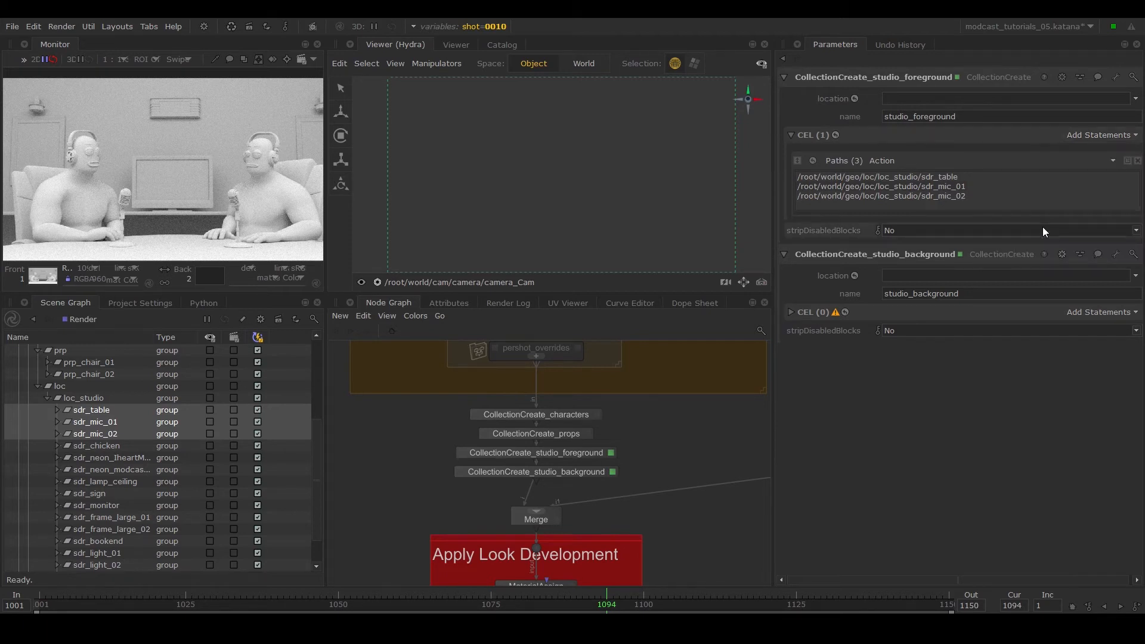
{"action": "left_click", "coordinate": [1091, 312]}
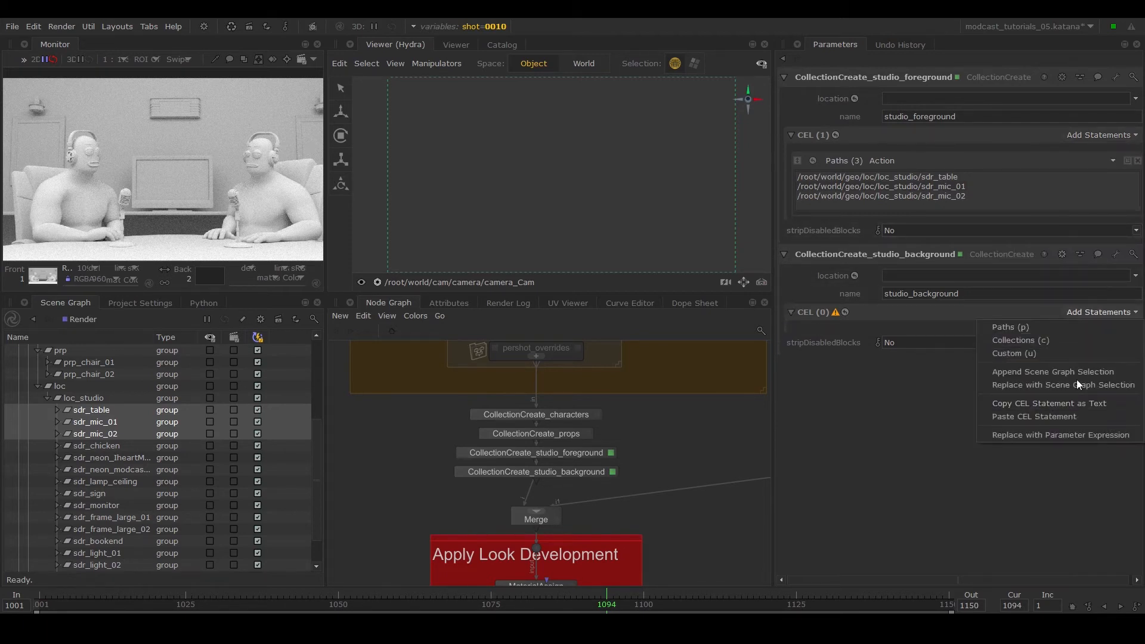
{"action": "left_click", "coordinate": [1072, 416]}
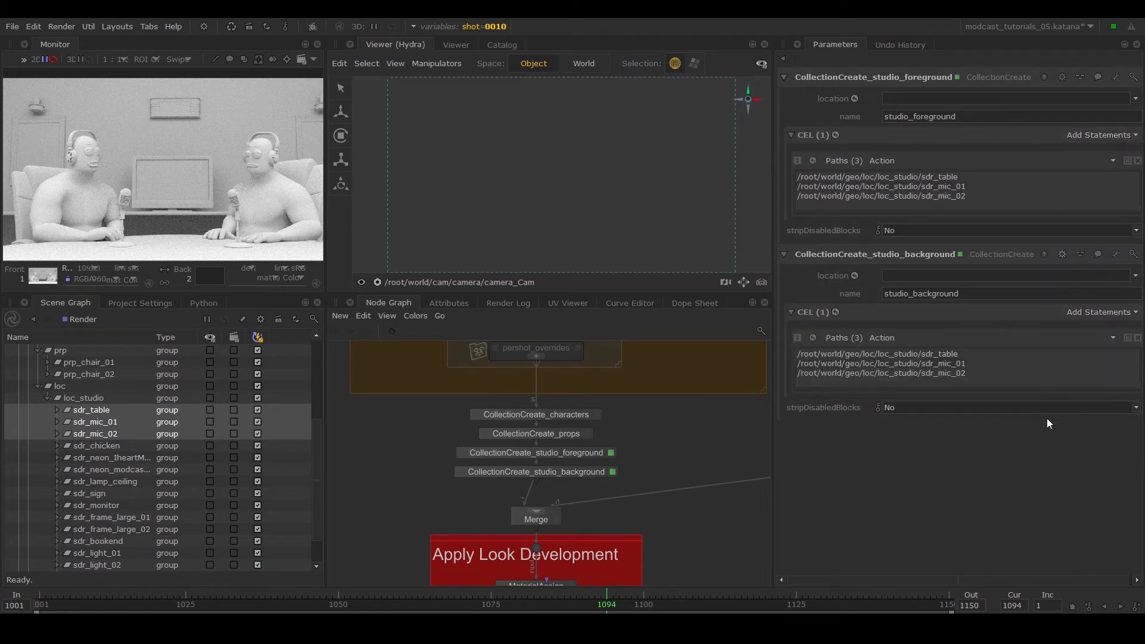
Add a Custom statement with /root/world/geo/loc/loc_studio/* to the studio_background CEL.
{"action": "left_click", "coordinate": [1074, 312]}
{"action": "left_click", "coordinate": [997, 355]}
{"action": "left_click", "coordinate": [979, 421]}
{"action": "type", "text": "/root"}
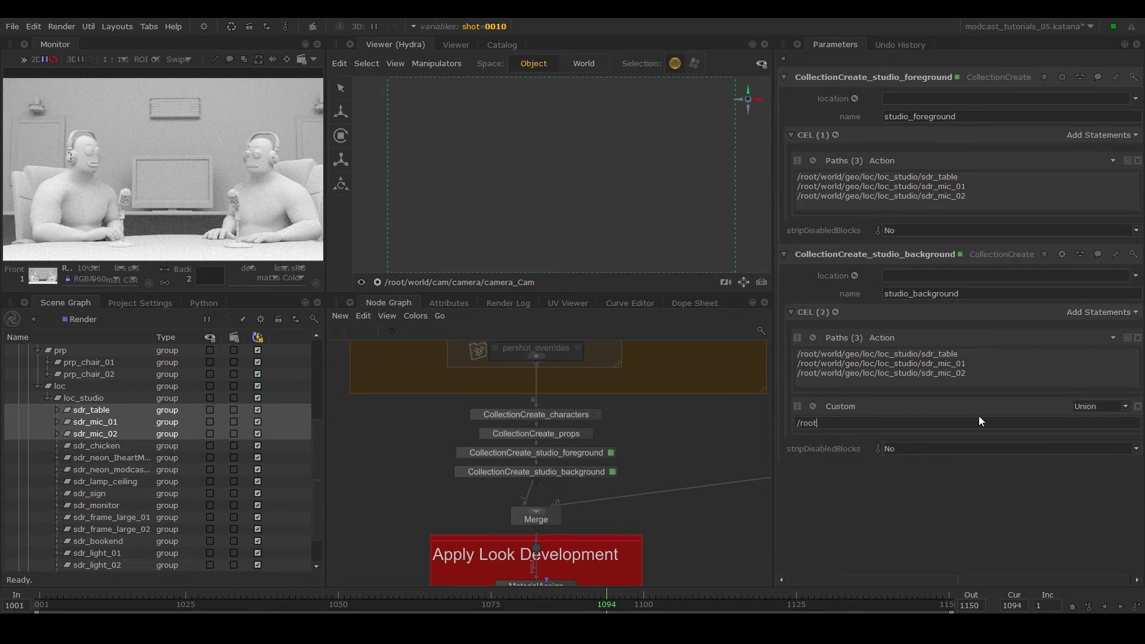
{"action": "type", "text": "/world/geo/loc/loc_studio/*"}
Move the Custom statement above the Paths statement in studio_background and set the Paths operation to Difference.
{"action": "left_click_drag", "start_coordinate": [797, 406], "coordinate": [800, 338]}
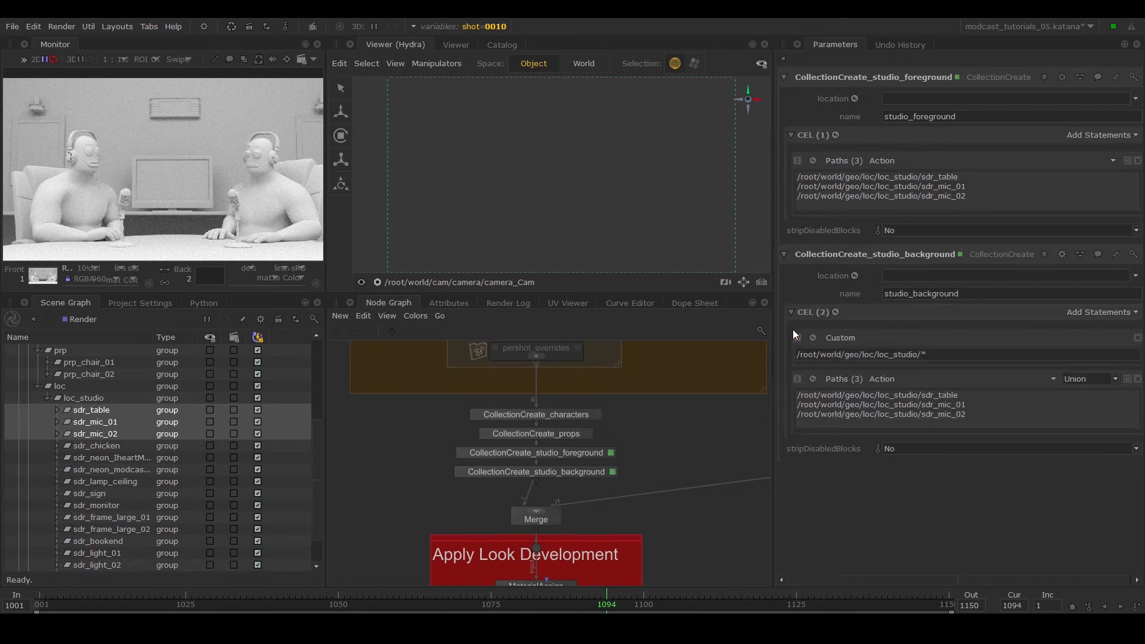
{"action": "left_click", "coordinate": [1115, 379]}
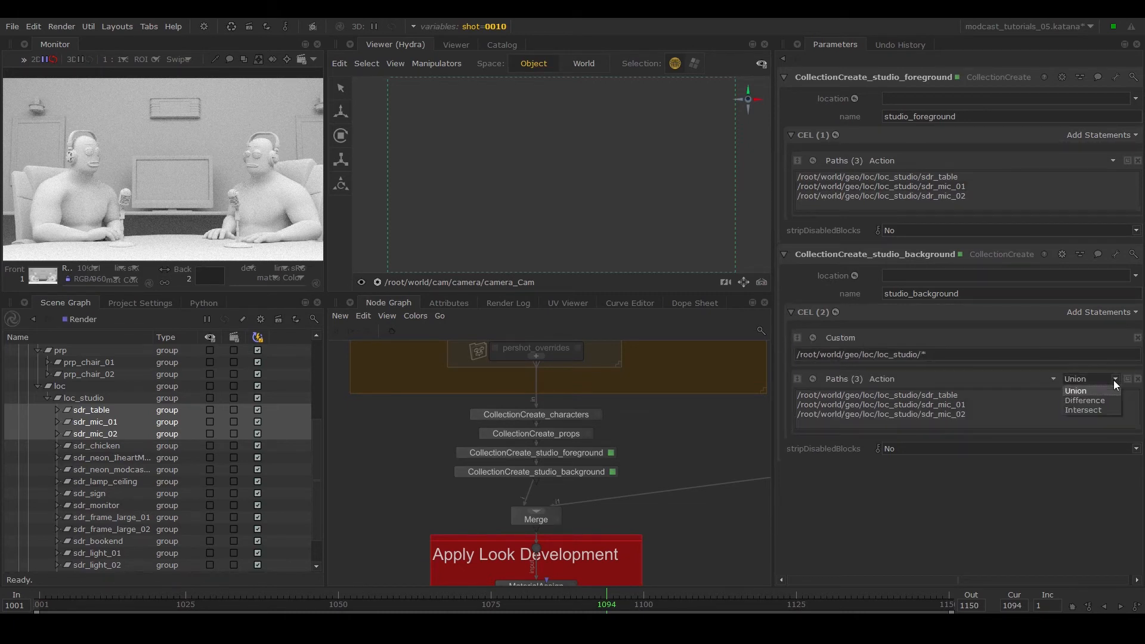
{"action": "left_click", "coordinate": [1097, 401]}
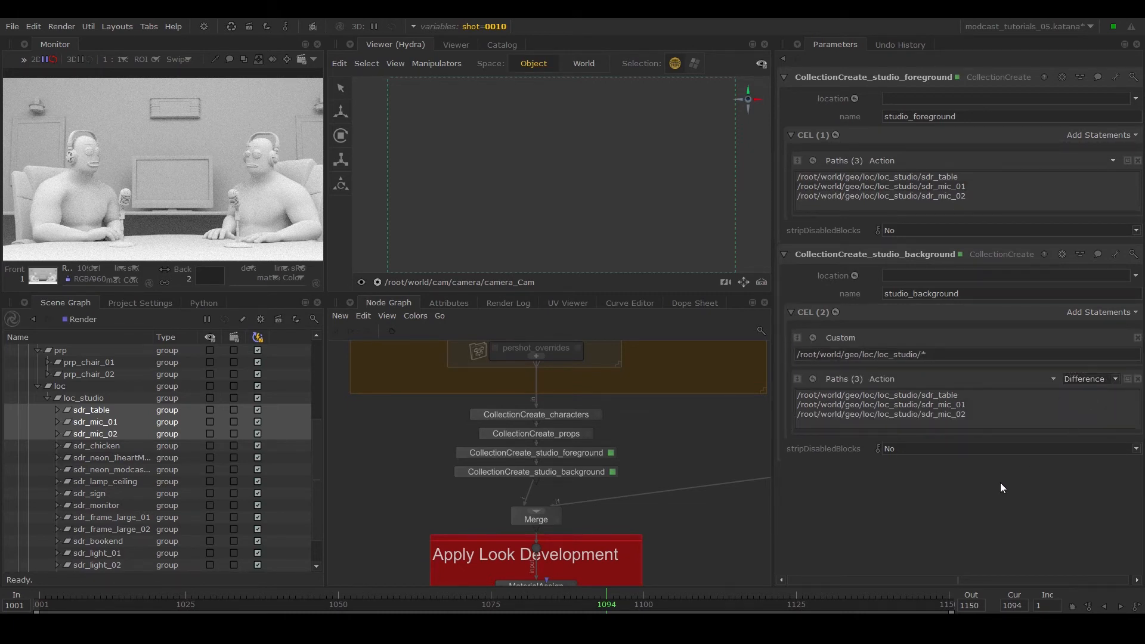
{"action": "right_click", "coordinate": [826, 323]}
{"action": "left_click", "coordinate": [859, 326]}
Duplicate the All backdrop with its DlSettings and Render nodes and place the copy beside the original.
{"action": "scroll", "coordinate": [83, 400], "scroll_direction": "down", "scroll_amount": 1}
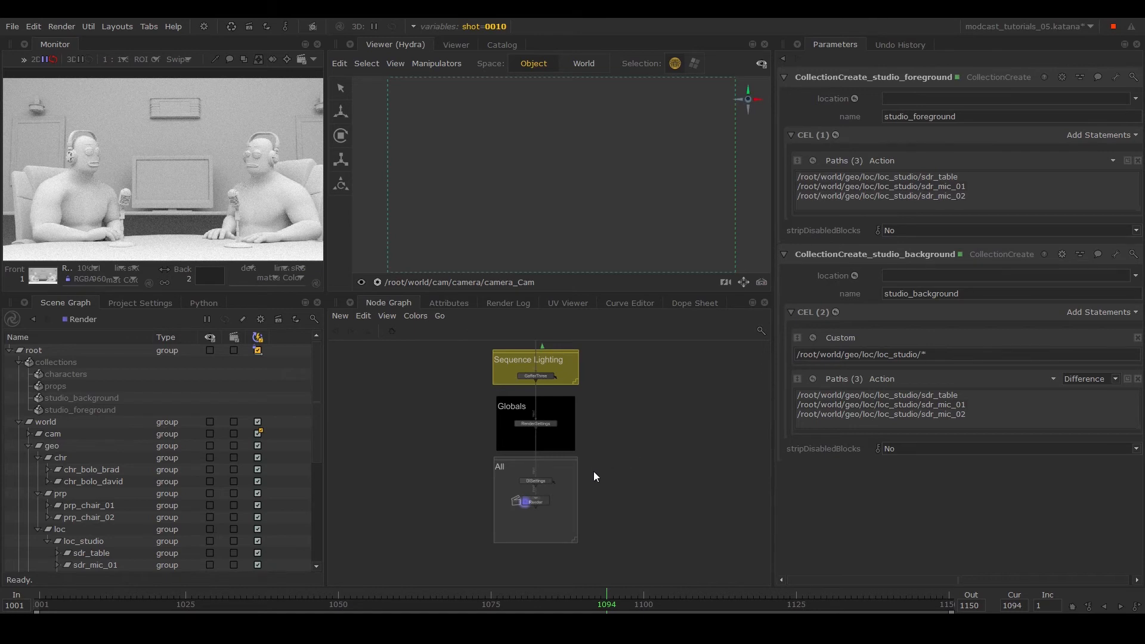
{"action": "scroll", "coordinate": [594, 477], "scroll_direction": "up", "scroll_amount": 3}
{"action": "middle_click_drag", "start_coordinate": [594, 477], "coordinate": [702, 437]}
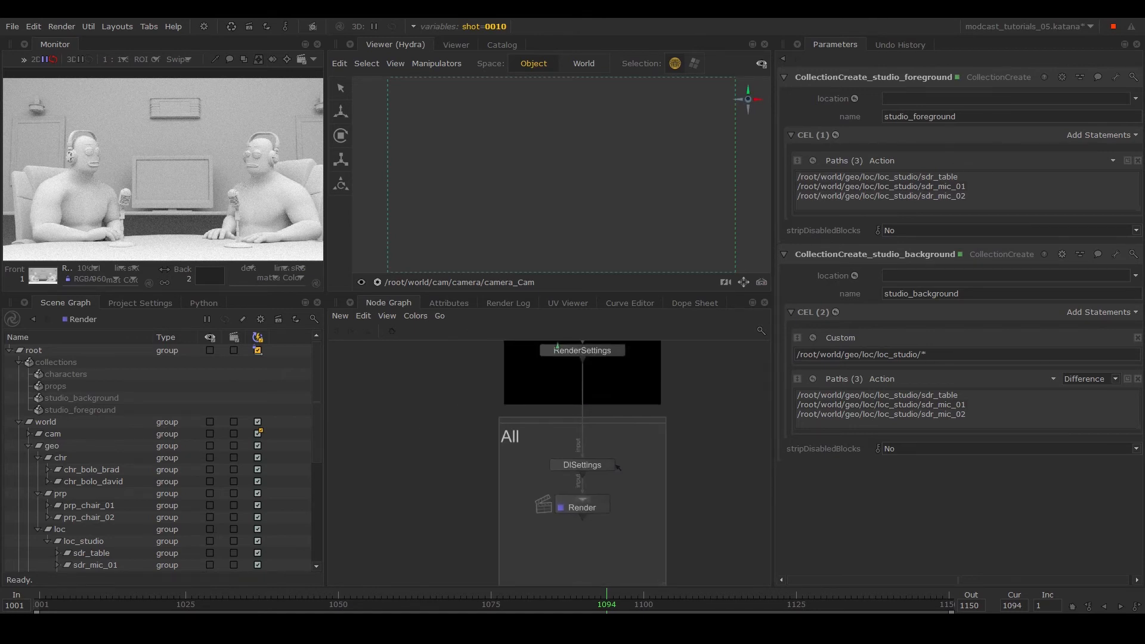
{"action": "left_click", "coordinate": [639, 424]}
{"action": "key", "text": "ctrl+c"}
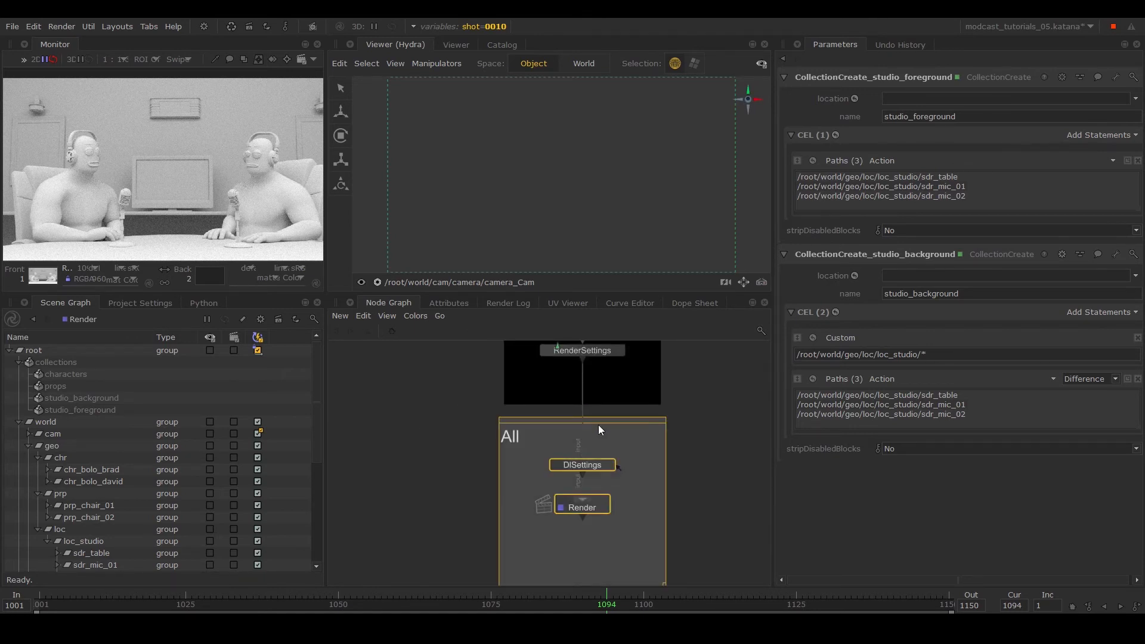
{"action": "key", "text": "ctrl+v"}
{"action": "left_click", "coordinate": [392, 489]}
{"action": "middle_click_drag", "start_coordinate": [392, 424], "coordinate": [474, 422]}
Title the duplicated backdrop Background.
{"action": "double_click", "coordinate": [474, 423]}
{"action": "type", "text": "Background"}
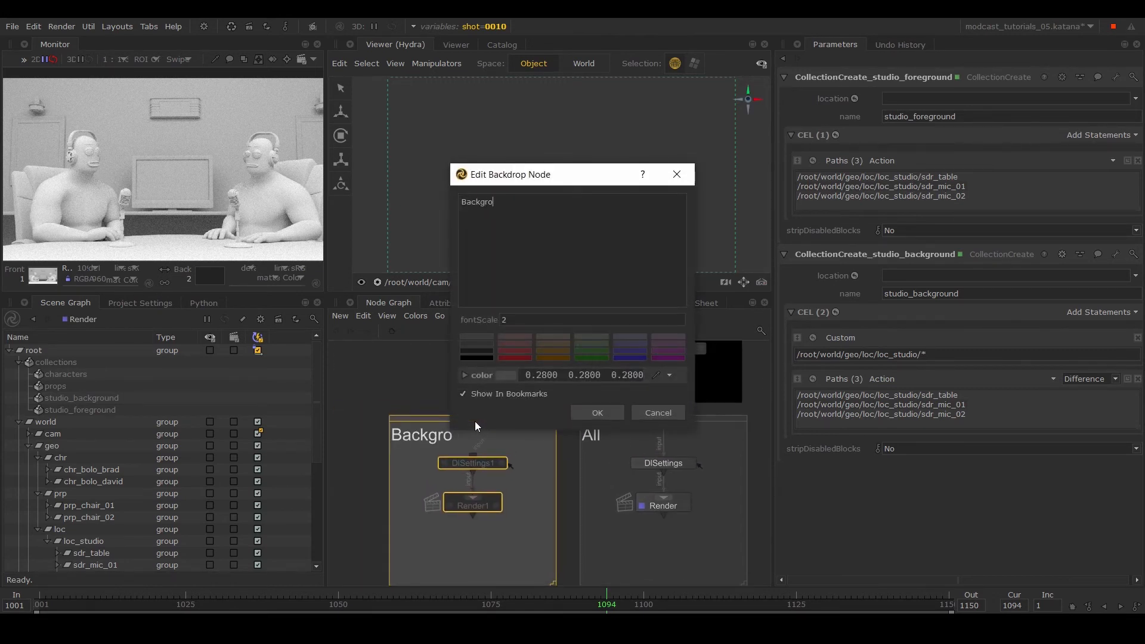
{"action": "key", "text": "Return"}
{"action": "left_click", "coordinate": [595, 413]}
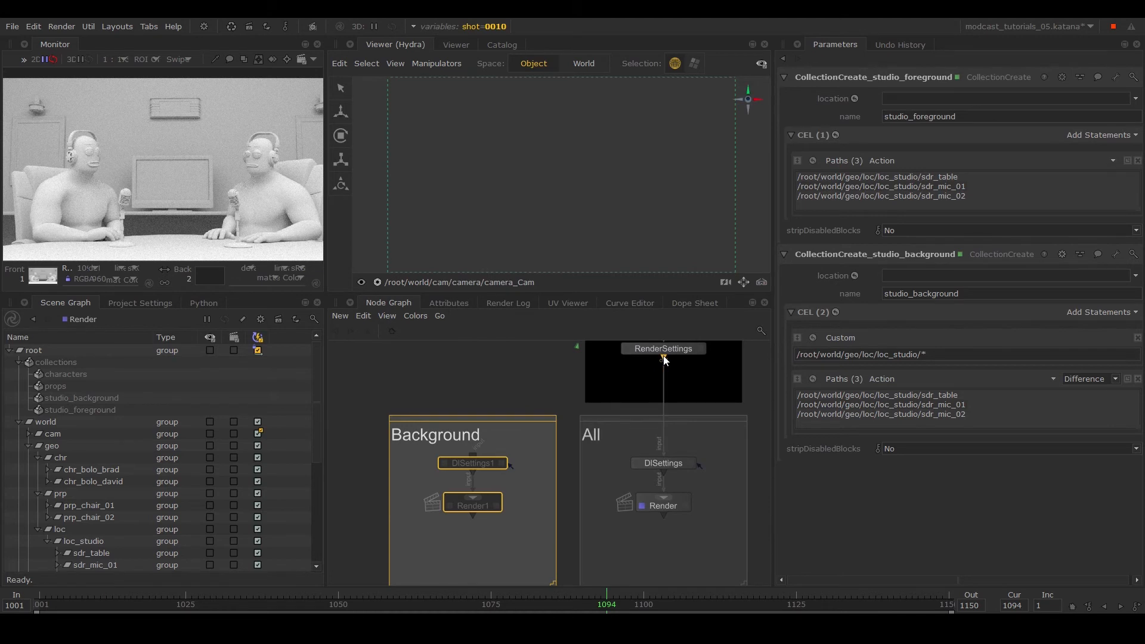
Connect RenderSettings to DlSettings1 in the Background group and insert a DlObjectSettings node between them.
{"action": "left_click_drag", "start_coordinate": [663, 358], "coordinate": [474, 458]}
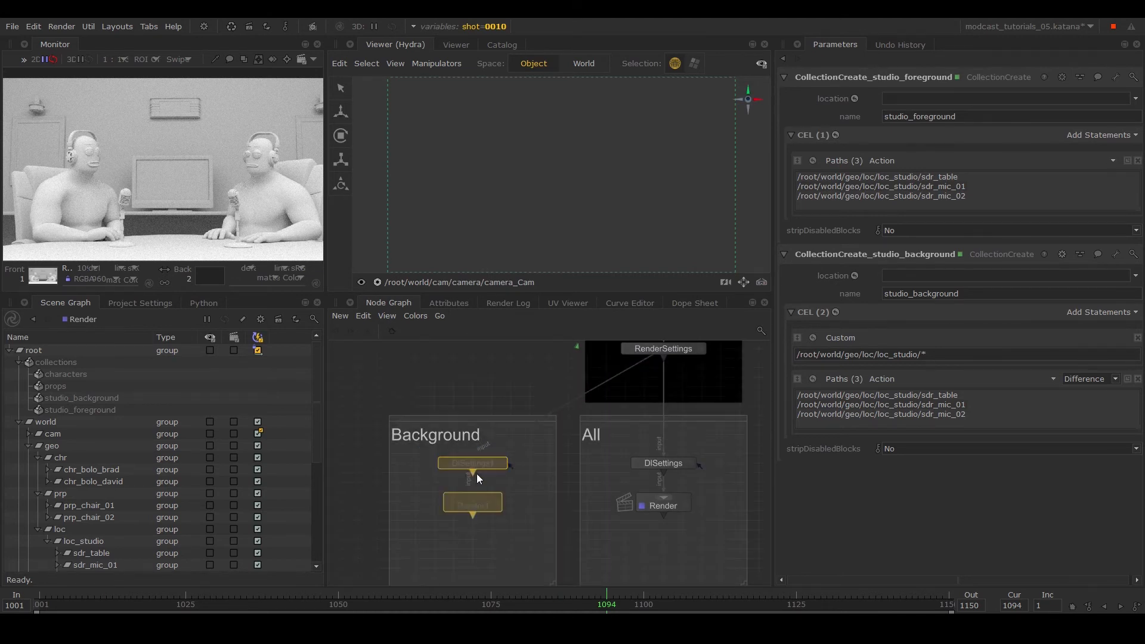
{"action": "left_click", "coordinate": [482, 470]}
{"action": "key", "text": "Tab"}
{"action": "type", "text": "dl"}
{"action": "left_click", "coordinate": [539, 419]}
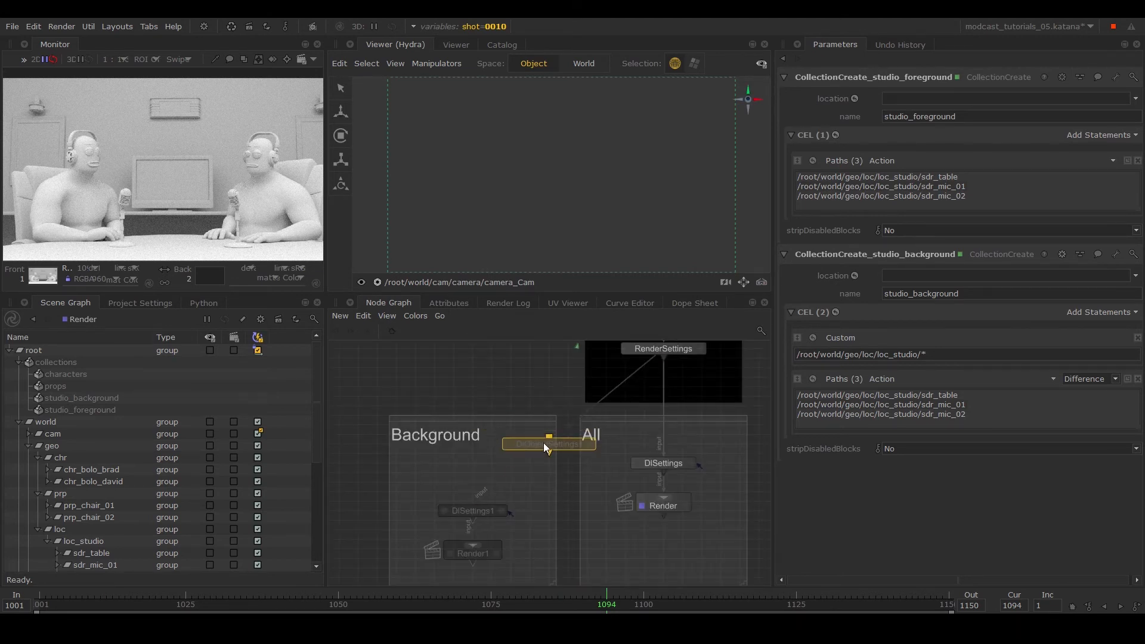
{"action": "left_click", "coordinate": [470, 475]}
View the scene from Render1 and turn off Visible to Camera on the Background group's DlObjectSettings node.
{"action": "key", "text": "v"}
{"action": "key", "text": "e"}
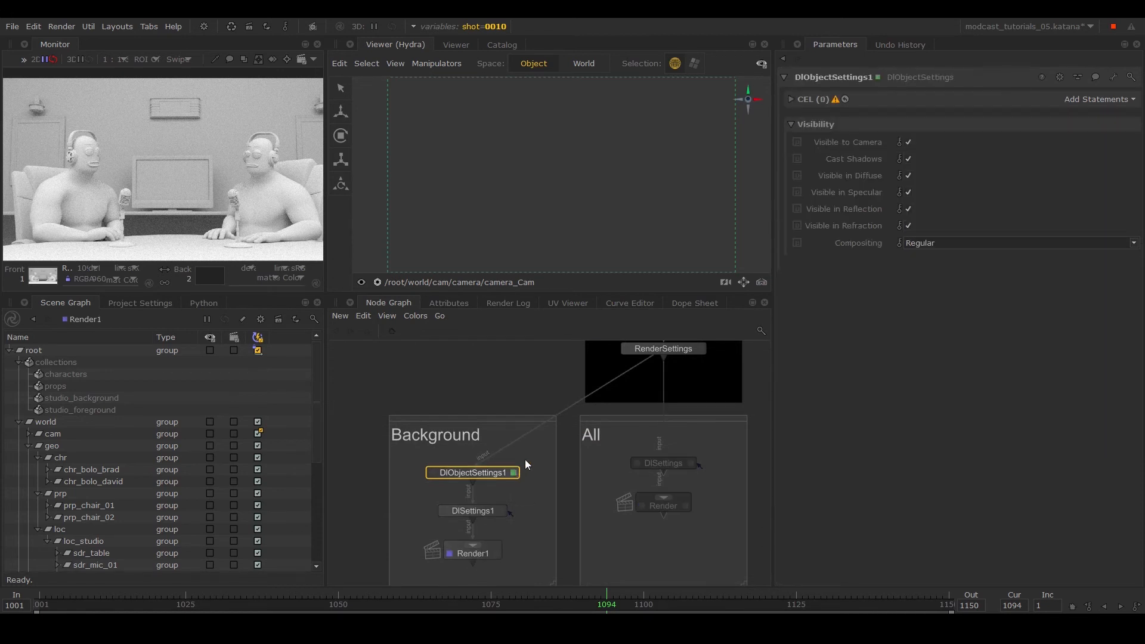
{"action": "left_click", "coordinate": [907, 142]}
Add a Collections statement to the DlObjectSettings CEL containing the props, characters and studio_foreground collections.
{"action": "left_click", "coordinate": [878, 112]}
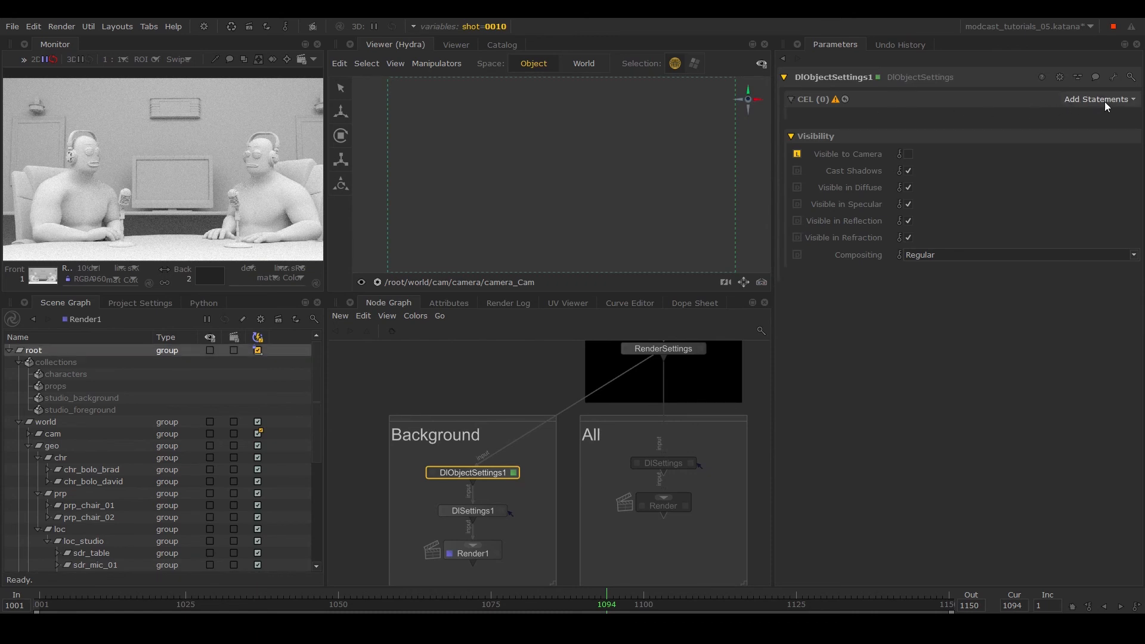
{"action": "left_click", "coordinate": [1105, 101]}
{"action": "left_click", "coordinate": [1026, 130]}
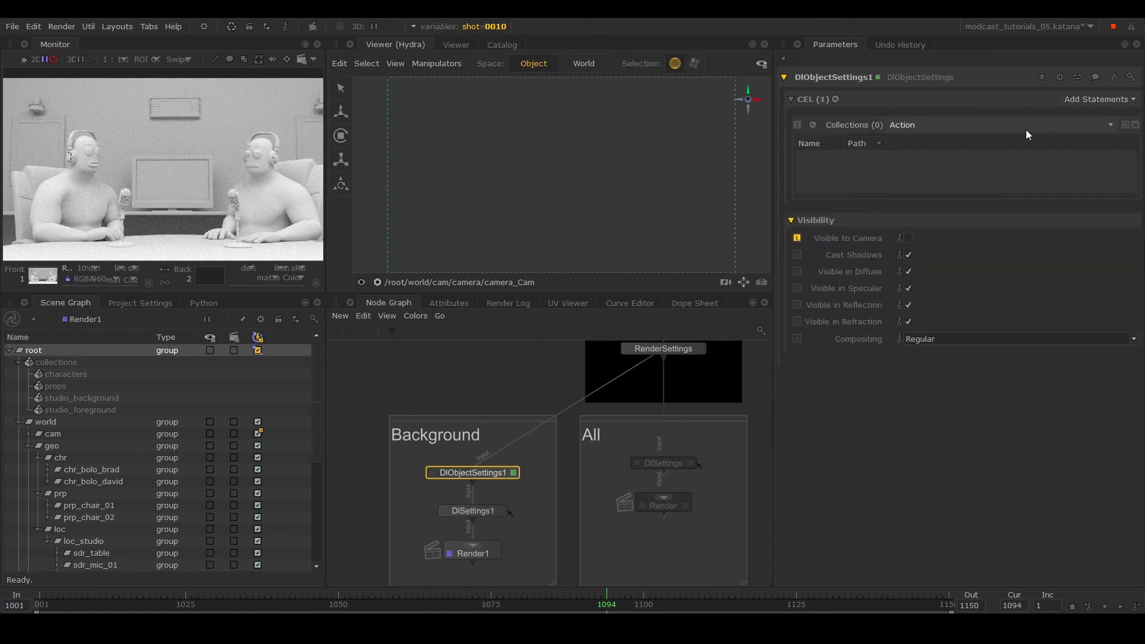
{"action": "left_click_drag", "start_coordinate": [56, 386], "coordinate": [841, 158]}
{"action": "left_click_drag", "start_coordinate": [92, 380], "coordinate": [799, 190]}
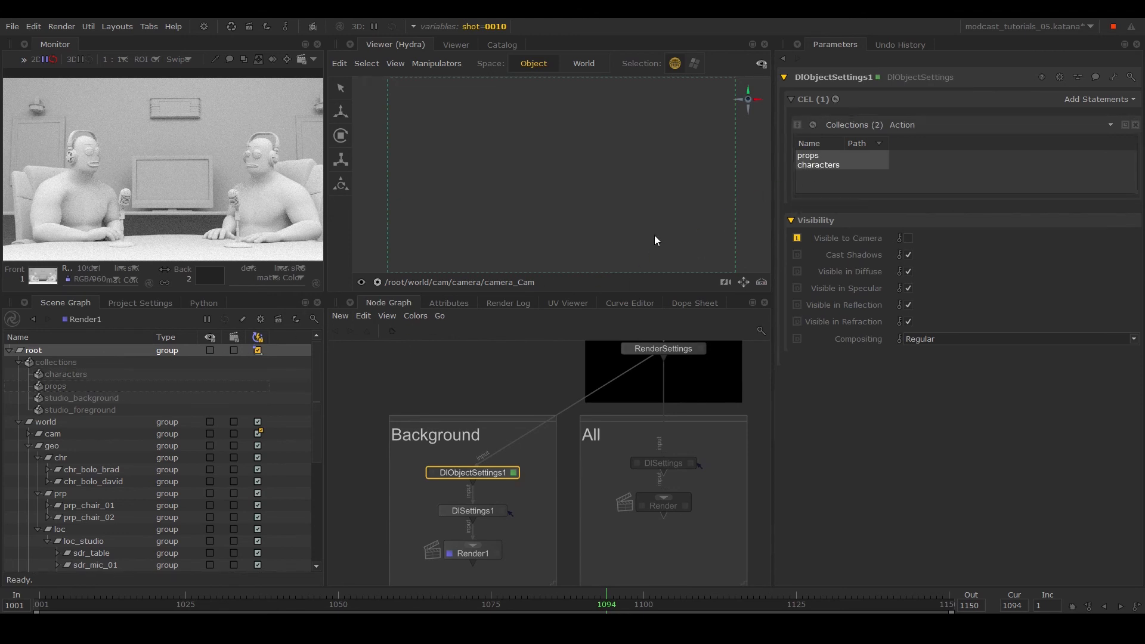
{"action": "left_click_drag", "start_coordinate": [88, 412], "coordinate": [839, 165]}
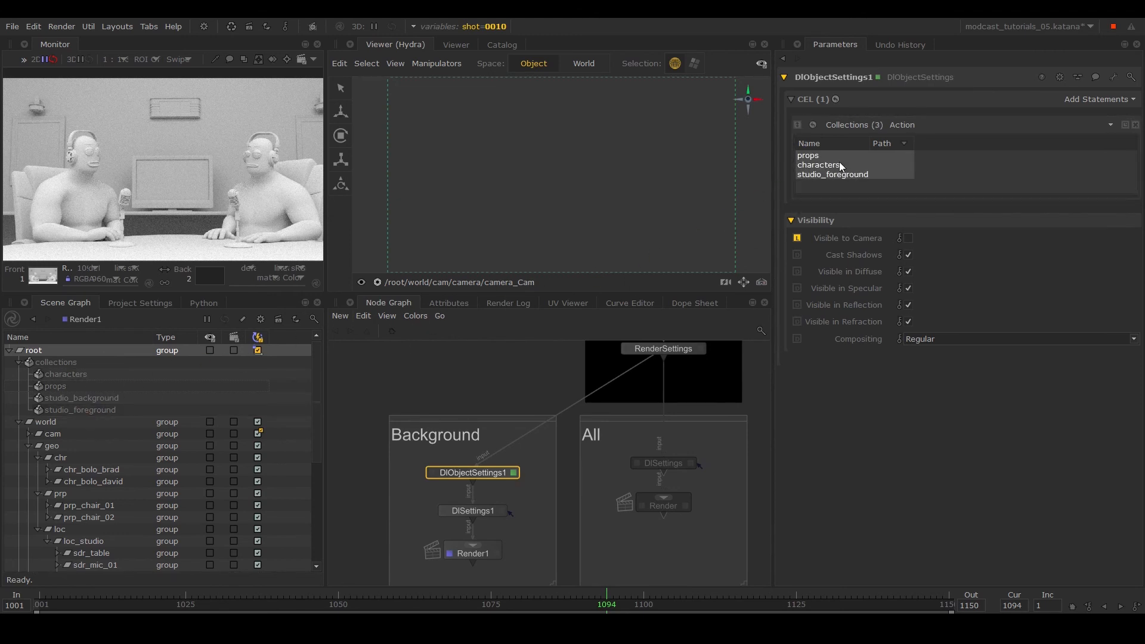
Start a preview render from the Background group's Render1 node.
{"action": "right_click", "coordinate": [481, 555]}
{"action": "left_click", "coordinate": [542, 359]}
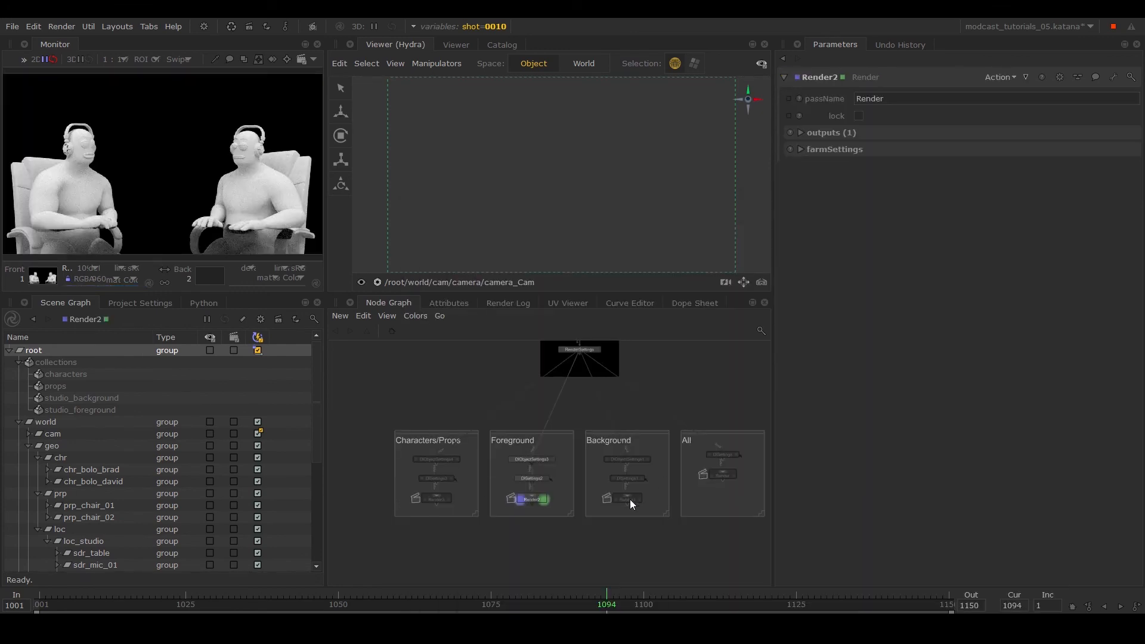
Start a preview render from the Characters/Props group's Render node and open the render catalog.
{"action": "right_click", "coordinate": [436, 497]}
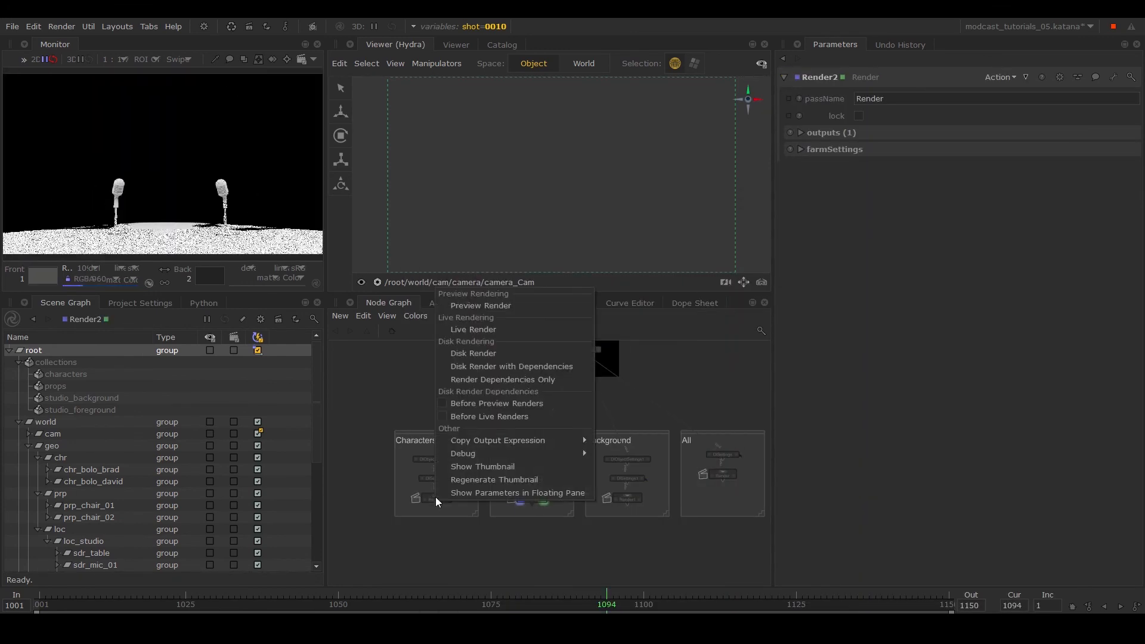
{"action": "left_click", "coordinate": [482, 304]}
{"action": "left_click", "coordinate": [503, 45]}
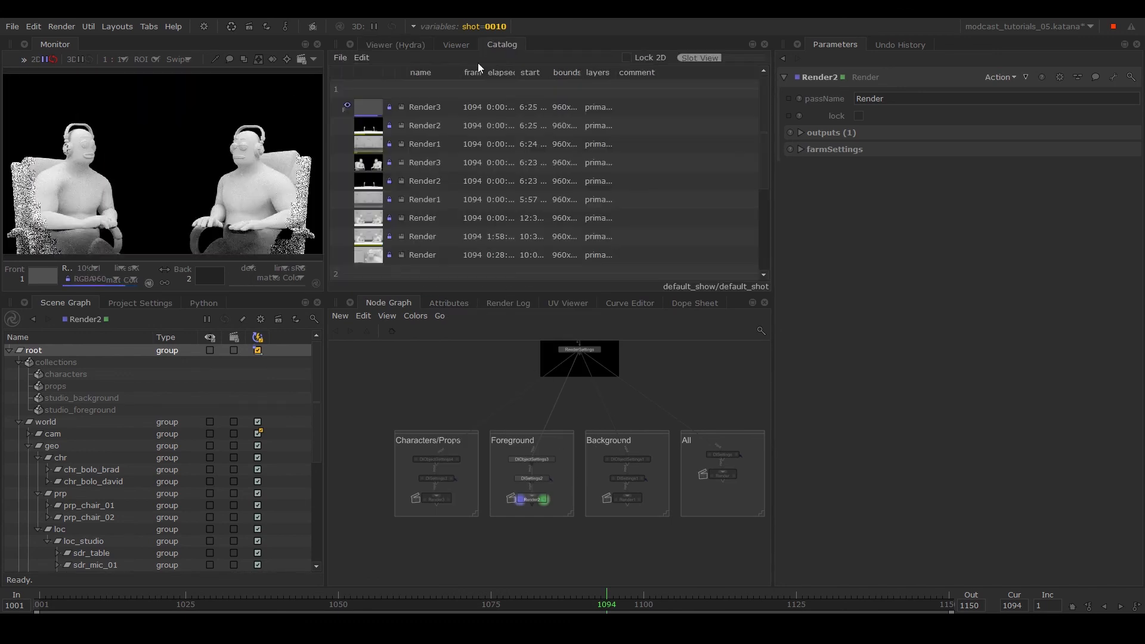
Compare the latest Render2 and Render3 catalog entries by switching the monitor's front image between them.
{"action": "left_click", "coordinate": [352, 129]}
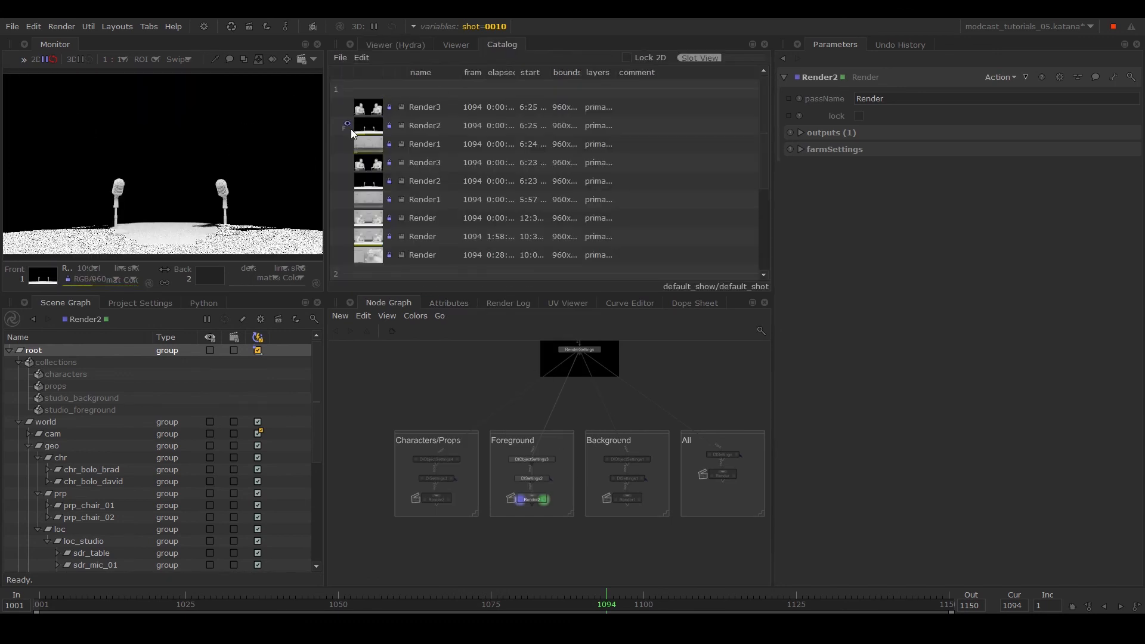
{"action": "left_click", "coordinate": [347, 108]}
{"action": "left_click", "coordinate": [346, 126]}
{"action": "left_click", "coordinate": [346, 105]}
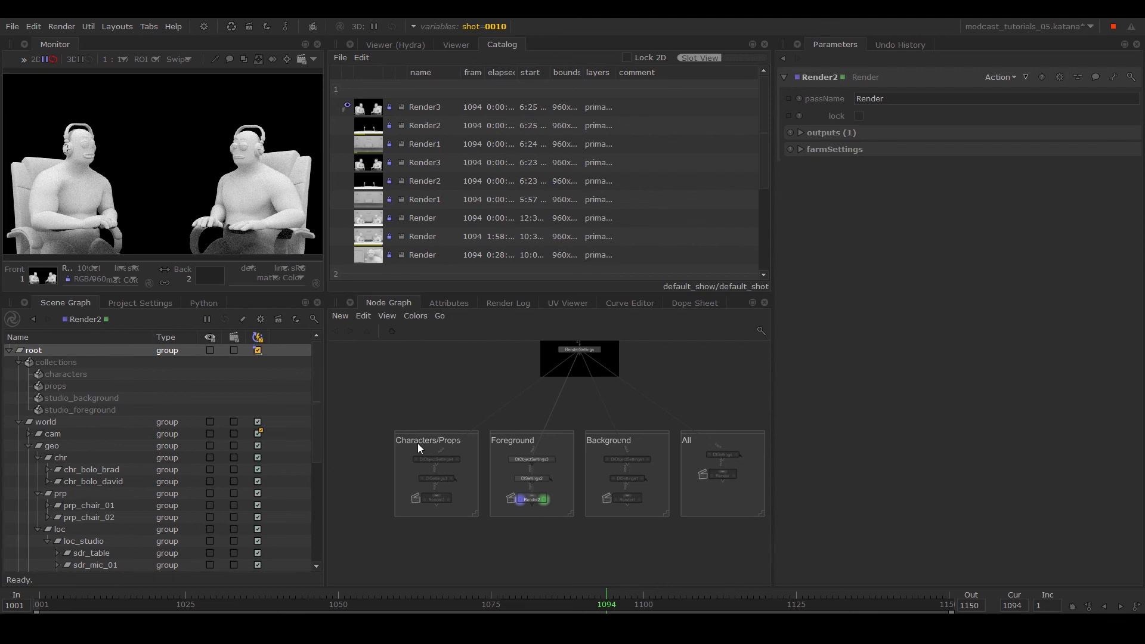
Enable Visible to Camera and set Compositing to Matte on the Foreground group's DlObjectSettings3 node.
{"action": "scroll", "coordinate": [525, 490], "scroll_direction": "up", "scroll_amount": 3}
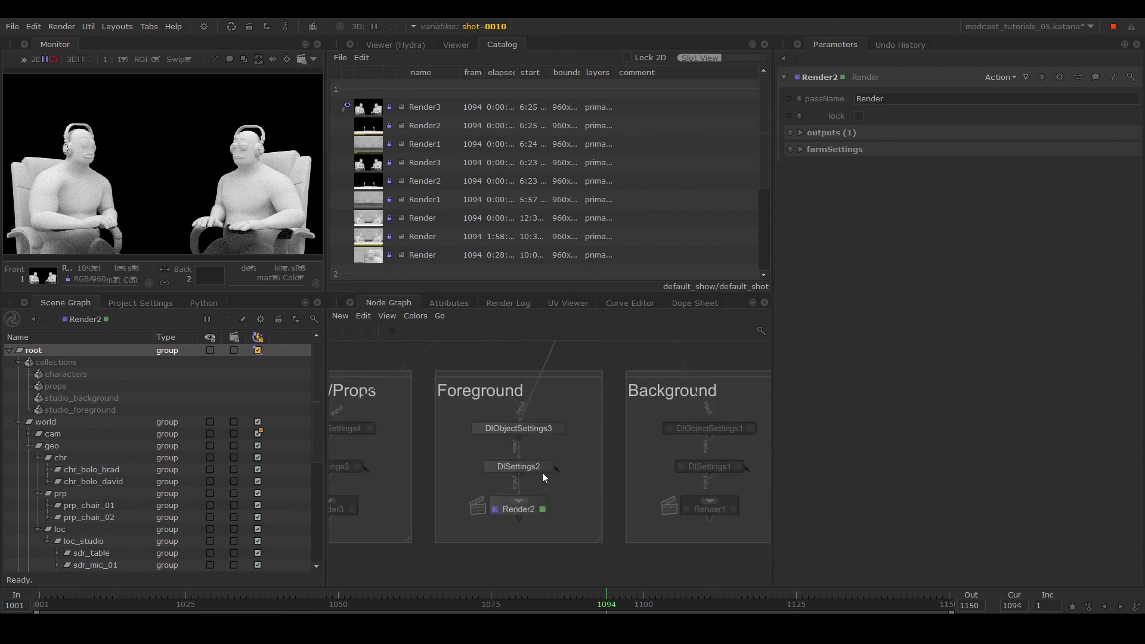
{"action": "left_click", "coordinate": [561, 427]}
{"action": "left_click", "coordinate": [807, 220]}
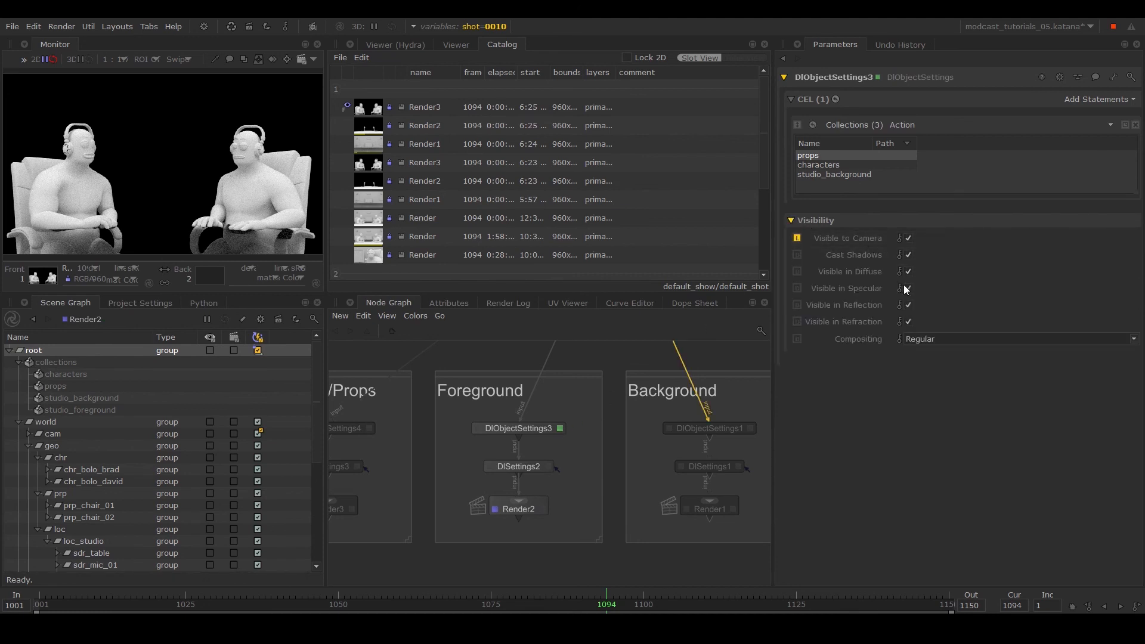
{"action": "left_click", "coordinate": [907, 340]}
{"action": "left_click", "coordinate": [910, 361]}
Start a preview render from the Foreground group's Render2 node and set the previous Render2 catalog entry as the back image for comparison.
{"action": "right_click", "coordinate": [532, 510]}
{"action": "left_click", "coordinate": [562, 311]}
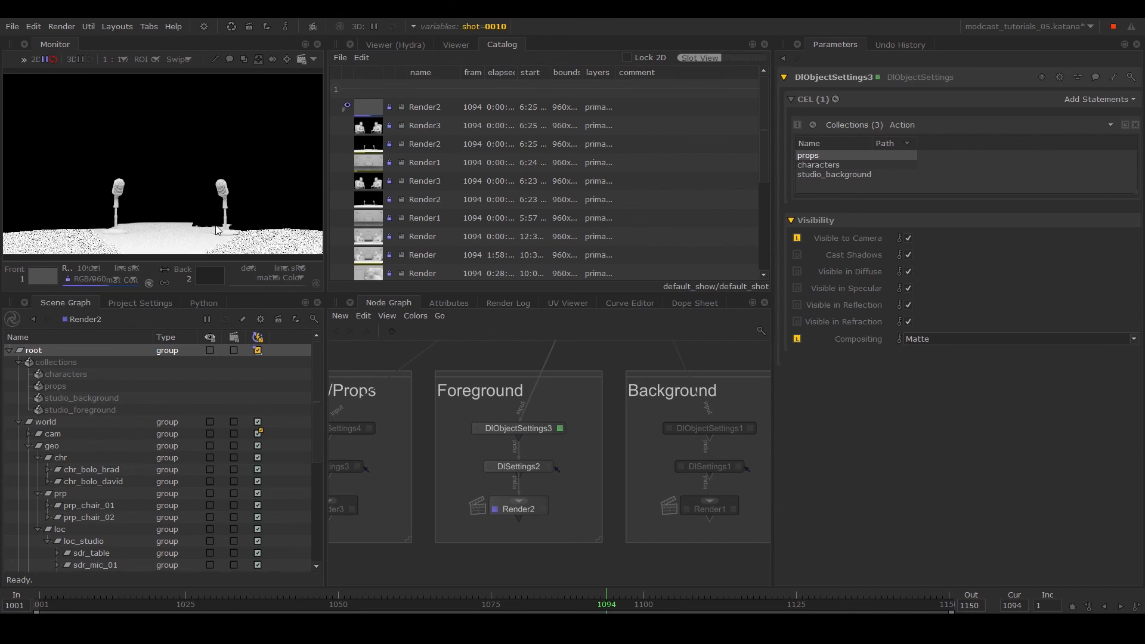
{"action": "left_click", "coordinate": [349, 145]}
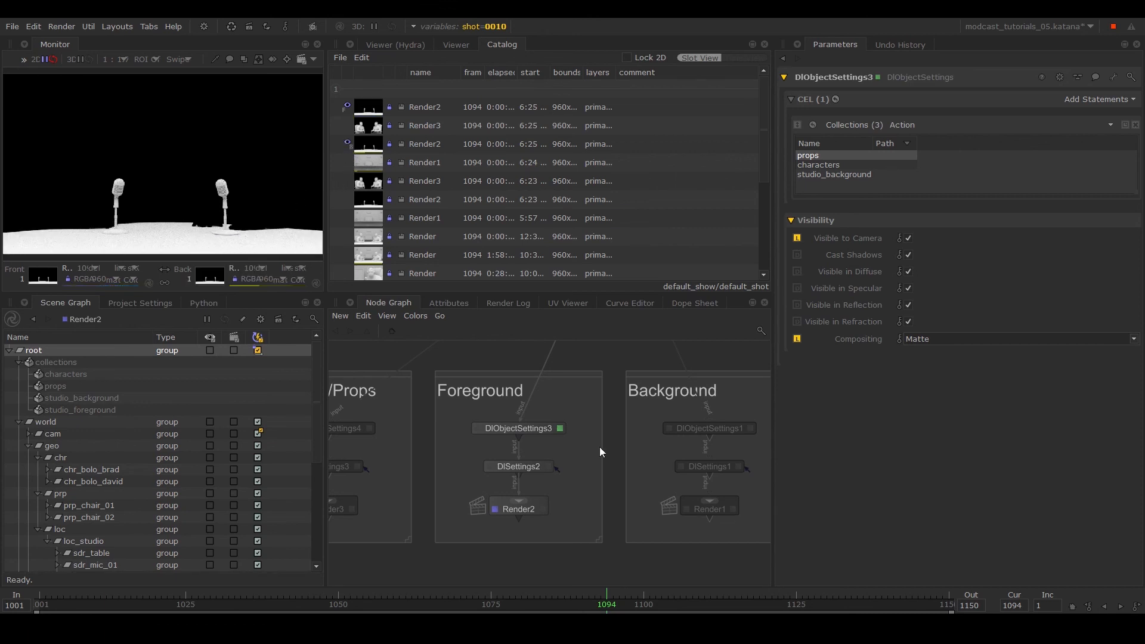
{"action": "scroll", "coordinate": [611, 450], "scroll_direction": "down", "scroll_amount": 3}
{"action": "scroll", "coordinate": [611, 450], "scroll_direction": "down", "scroll_amount": 3}
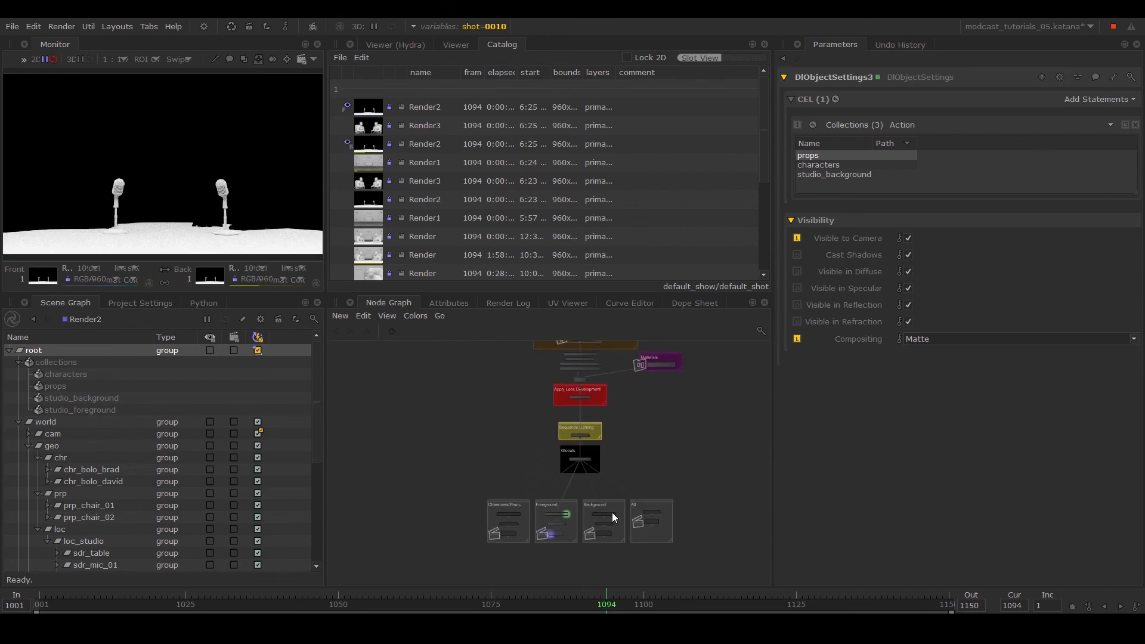